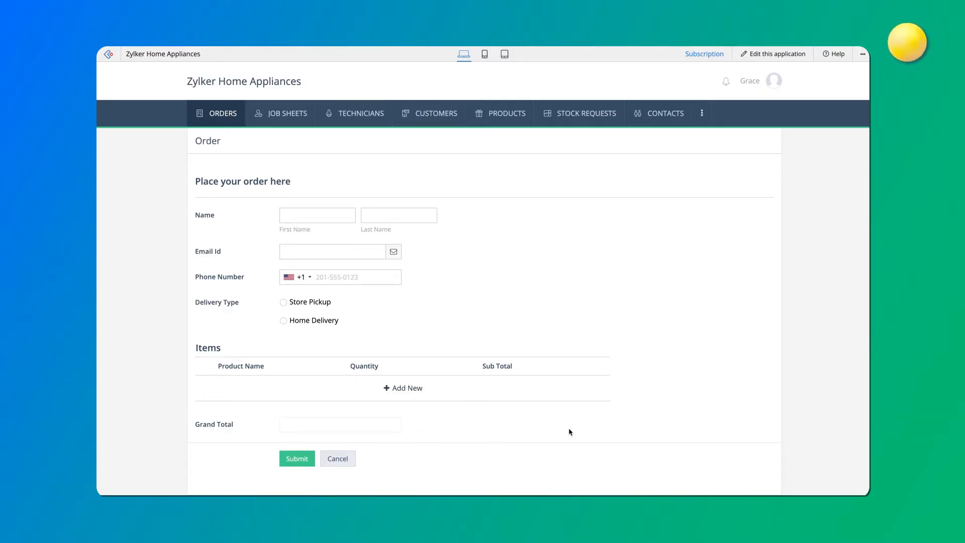
# - Edit the Zylker Home Appliances application, open its Record Templates settings and start a new template
pyautogui.click(787, 54)
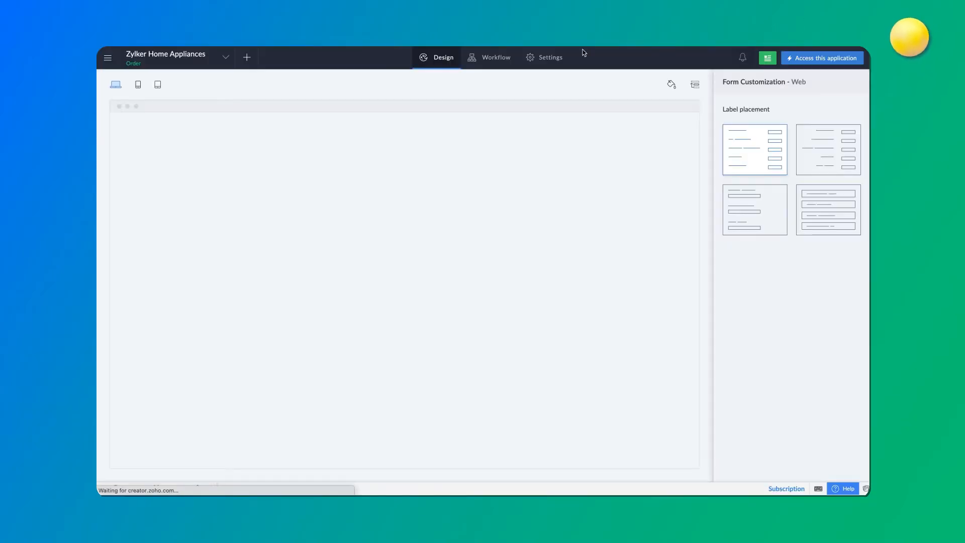
pyautogui.click(558, 58)
pyautogui.click(361, 228)
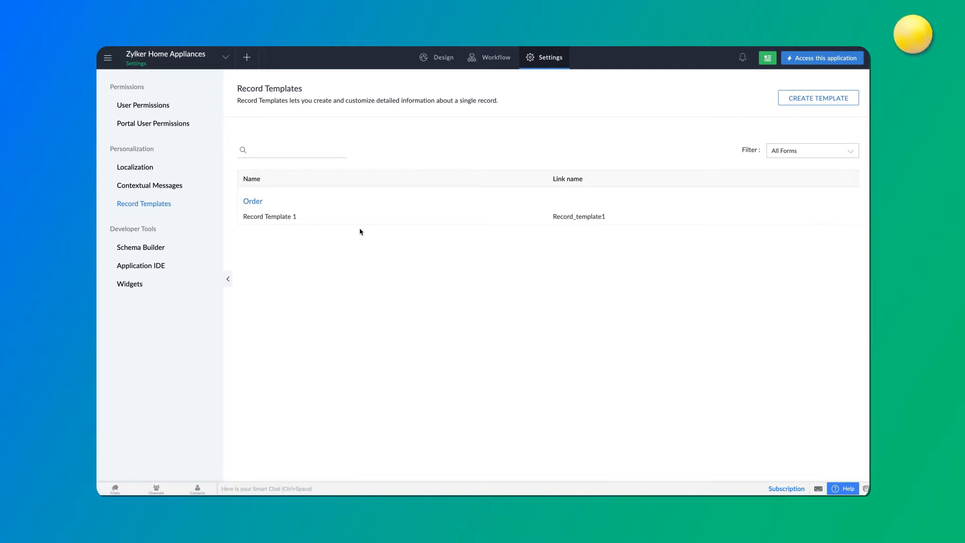
pyautogui.click(803, 102)
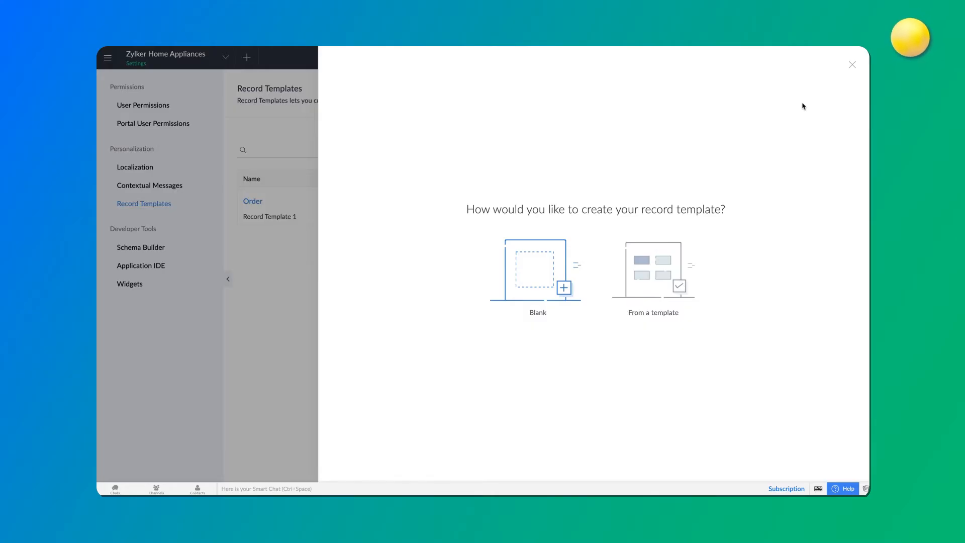
# - Browse the gallery of ready-made record templates down to the Notifications and Inventories designs
pyautogui.click(659, 267)
pyautogui.scroll(-8, 659, 267)
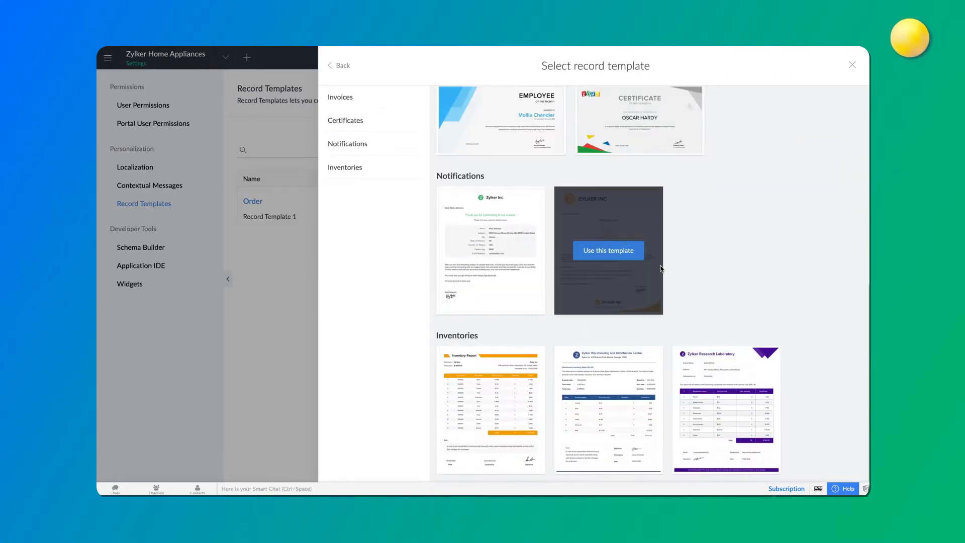
pyautogui.scroll(8, 661, 269)
pyautogui.click(343, 66)
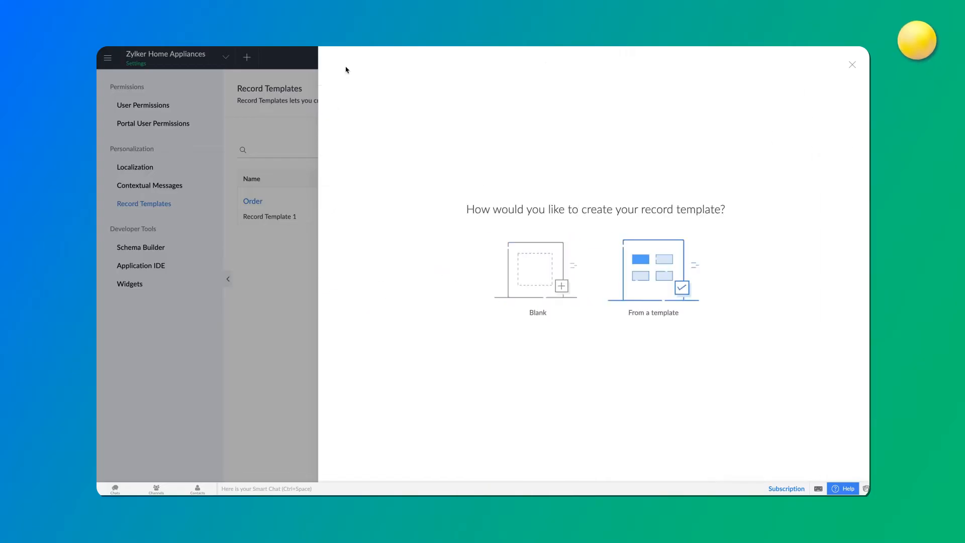
# - Create a blank record template named Invoice based on the Order form
pyautogui.click(521, 269)
pyautogui.click(527, 258)
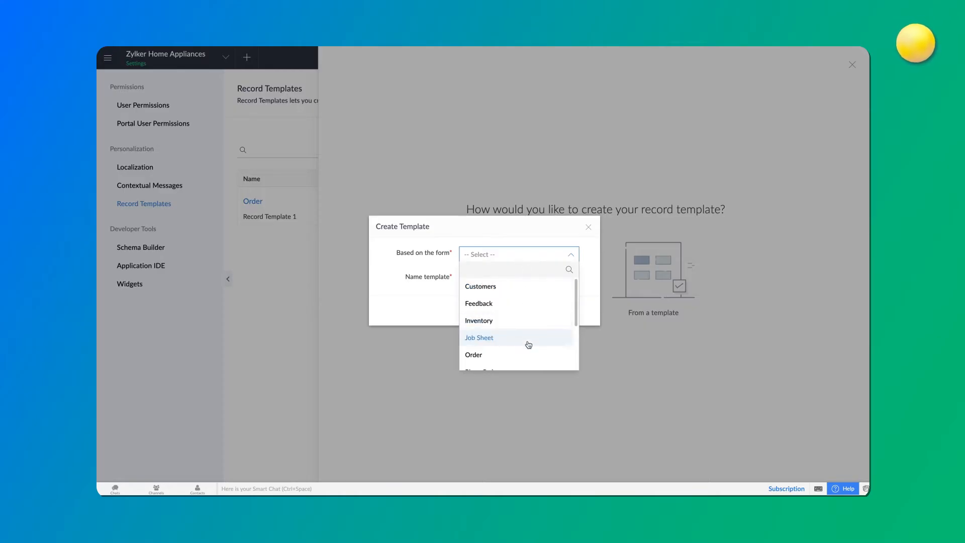
pyautogui.click(527, 359)
pyautogui.click(533, 277)
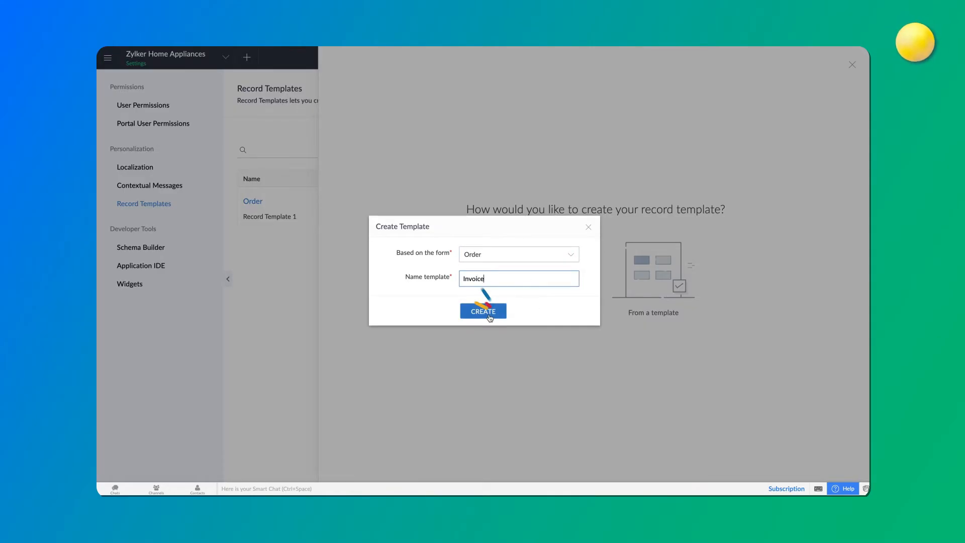
pyautogui.click(487, 312)
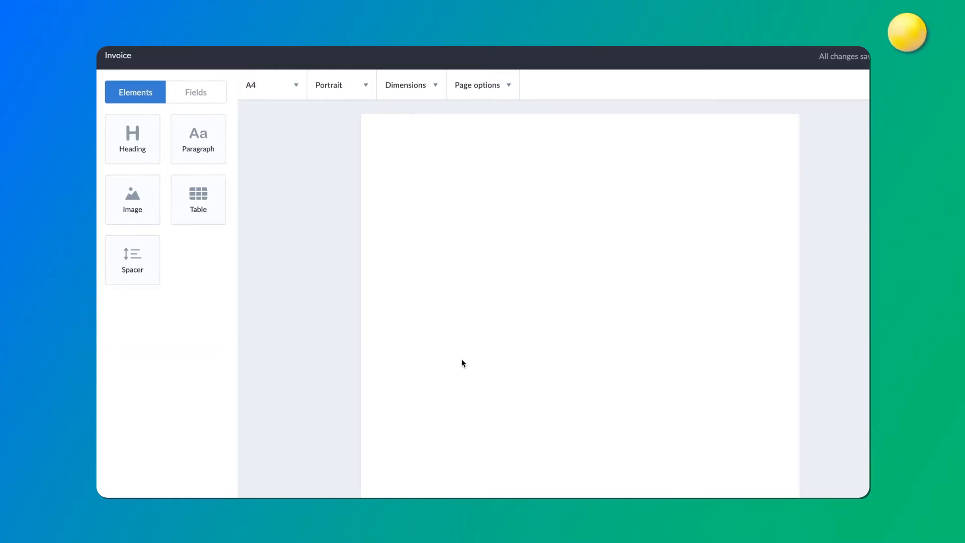
# - Add a heading at the start of the page reading "ZYLKER HOME APPLIANCES"
pyautogui.moveTo(133, 143); pyautogui.dragTo(400, 182)
pyautogui.moveTo(364, 150); pyautogui.dragTo(545, 151)
pyautogui.write('Z')
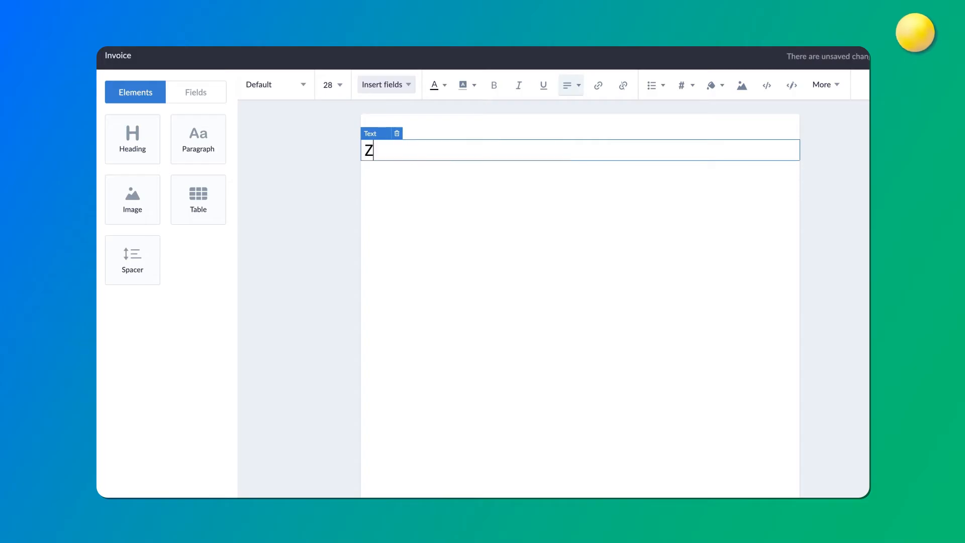
pyautogui.write('YLKER HOME APPLIANCES')
pyautogui.click(508, 175)
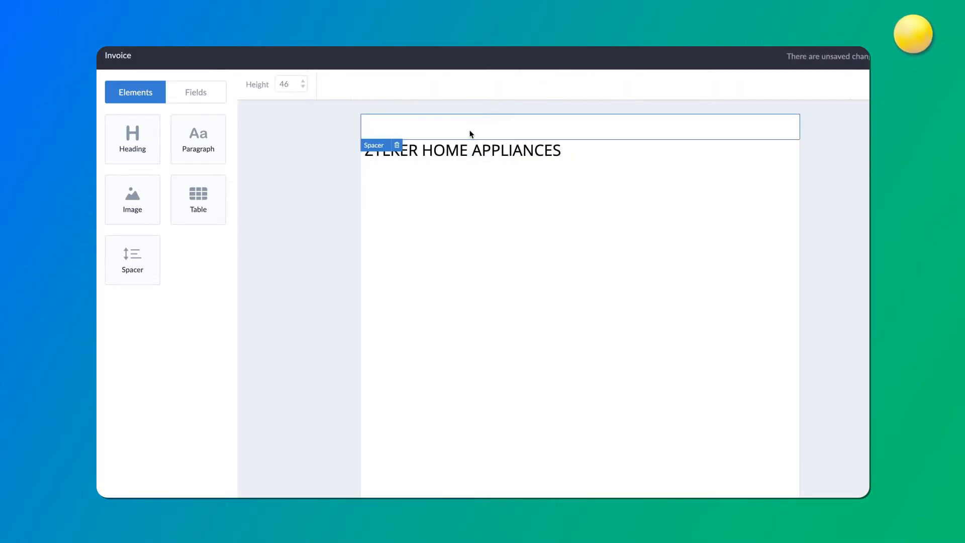
# - Add an "INVOICE" heading and place it on the same row as the company heading, close to the page's right edge
pyautogui.moveTo(132, 143); pyautogui.dragTo(515, 149)
pyautogui.moveTo(365, 151); pyautogui.dragTo(551, 152)
pyautogui.write('INVOICE')
pyautogui.moveTo(371, 134); pyautogui.dragTo(688, 129)
pyautogui.moveTo(581, 125); pyautogui.dragTo(690, 124)
# - Format the ZYLKER HOME APPLIANCES heading as bold purple Liberation Serif, size 36, with ZYLKER on its own line
pyautogui.click(366, 125)
pyautogui.moveTo(366, 125); pyautogui.dragTo(571, 129)
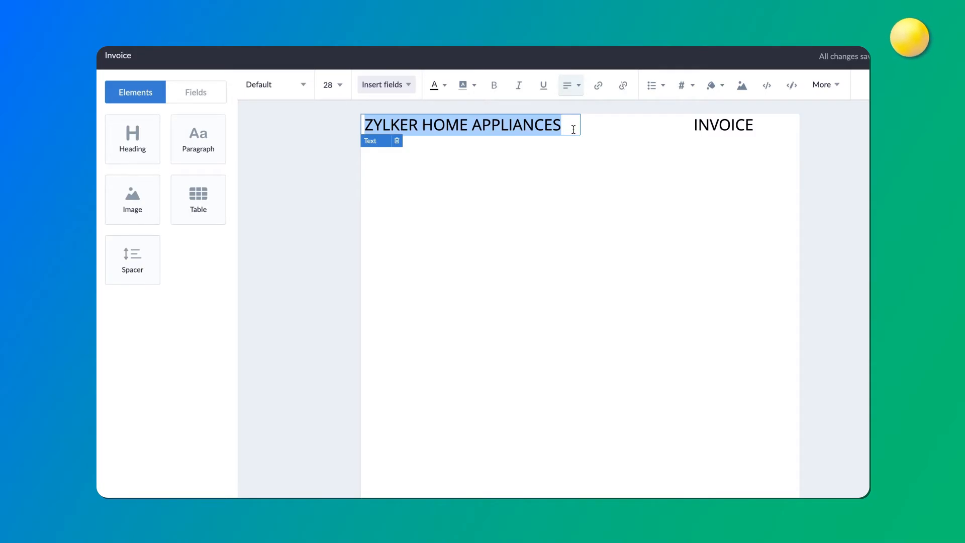
pyautogui.click(281, 84)
pyautogui.click(293, 229)
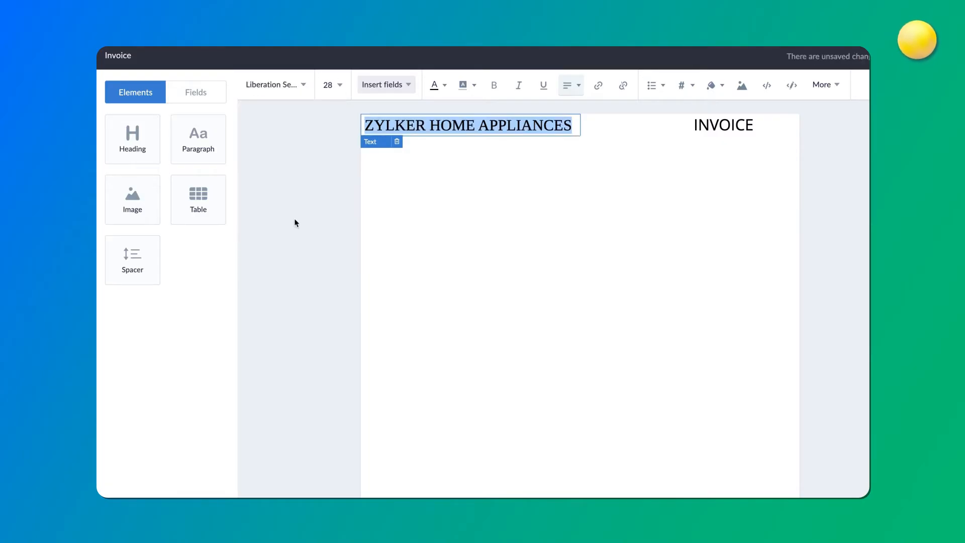
pyautogui.click(340, 85)
pyautogui.click(338, 180)
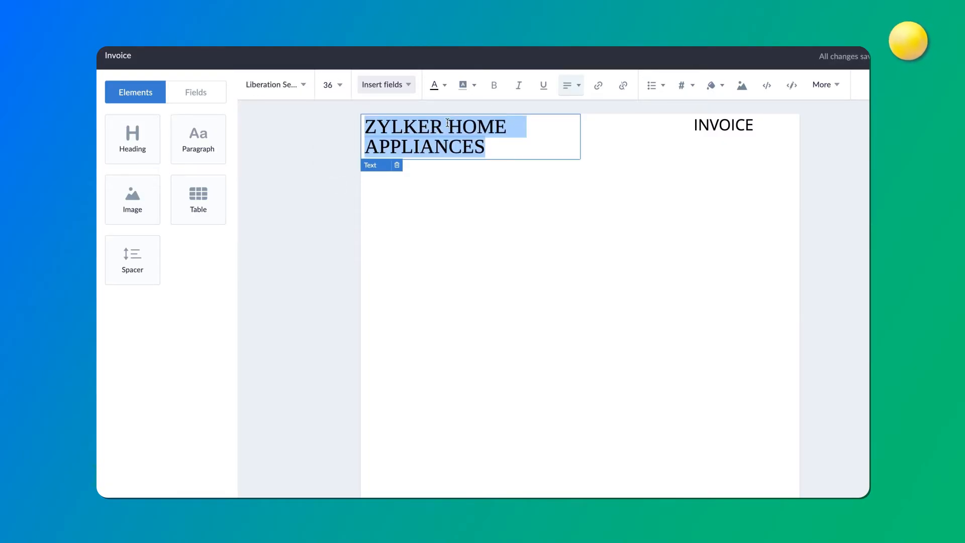
pyautogui.hotkey('ctrl', 'b')
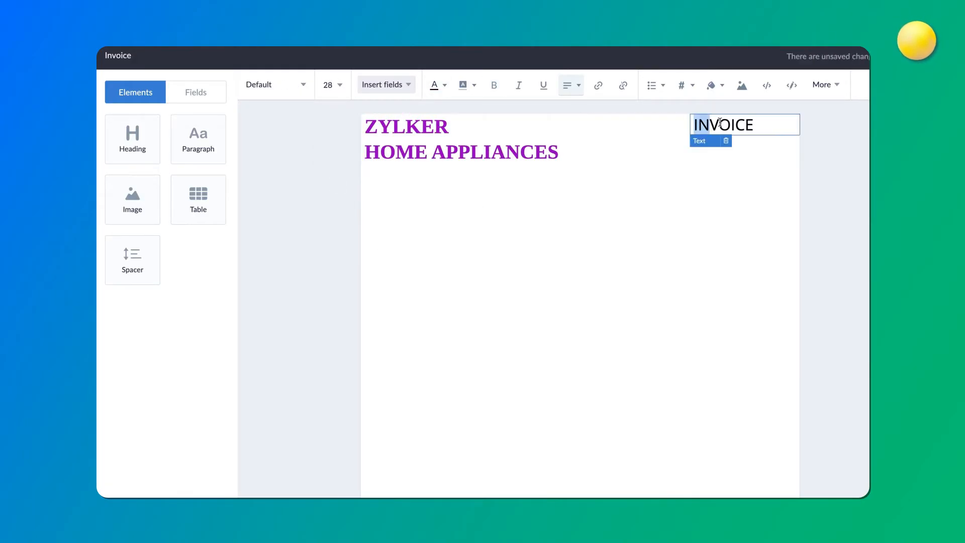
# - Set the INVOICE heading to size 36 and bold
pyautogui.click(274, 84)
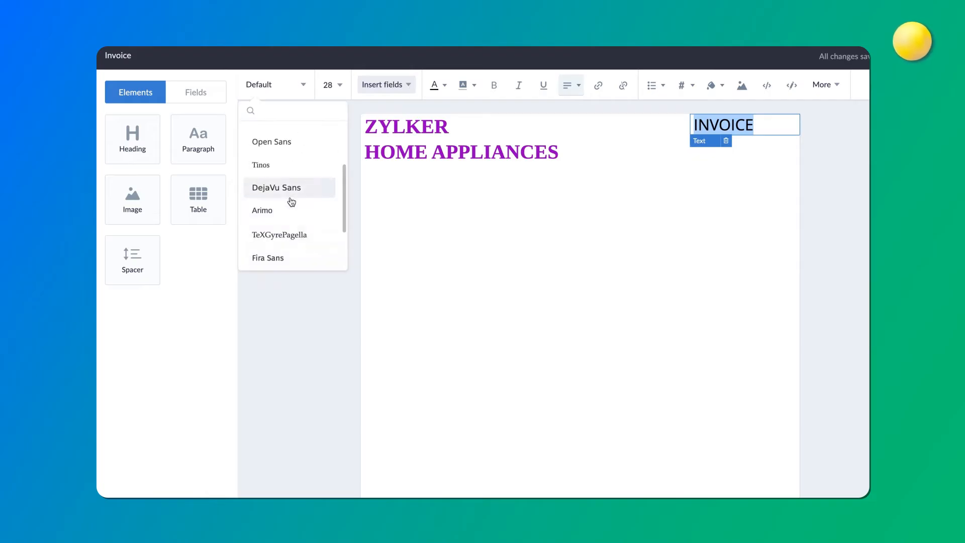
pyautogui.click(271, 140)
pyautogui.click(340, 85)
pyautogui.click(335, 181)
pyautogui.click(494, 85)
pyautogui.click(781, 127)
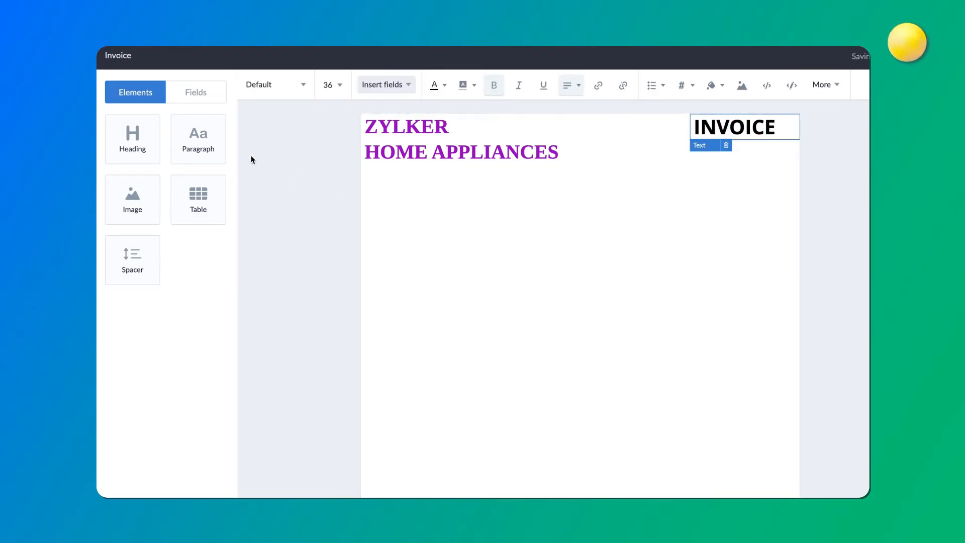
# - Insert the Z logo from the file manager and place it directly left of the company heading
pyautogui.click(132, 197)
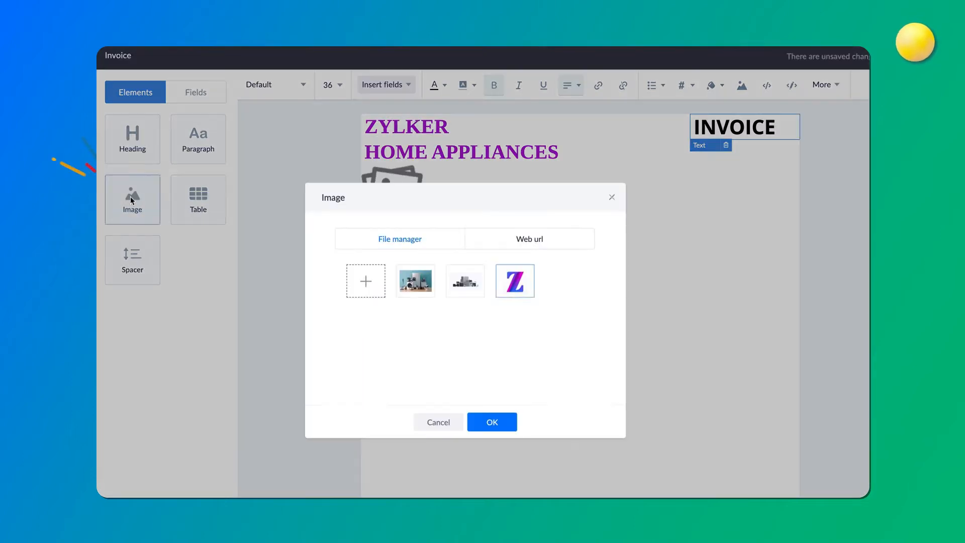
pyautogui.click(515, 281)
pyautogui.click(492, 422)
pyautogui.click(259, 85)
pyautogui.click(259, 116)
pyautogui.moveTo(782, 207); pyautogui.dragTo(404, 147)
pyautogui.moveTo(471, 153); pyautogui.dragTo(435, 152)
# - Add a paragraph below the logo and replace its placeholder with the company's address on three lines
pyautogui.click(132, 260)
pyautogui.click(198, 141)
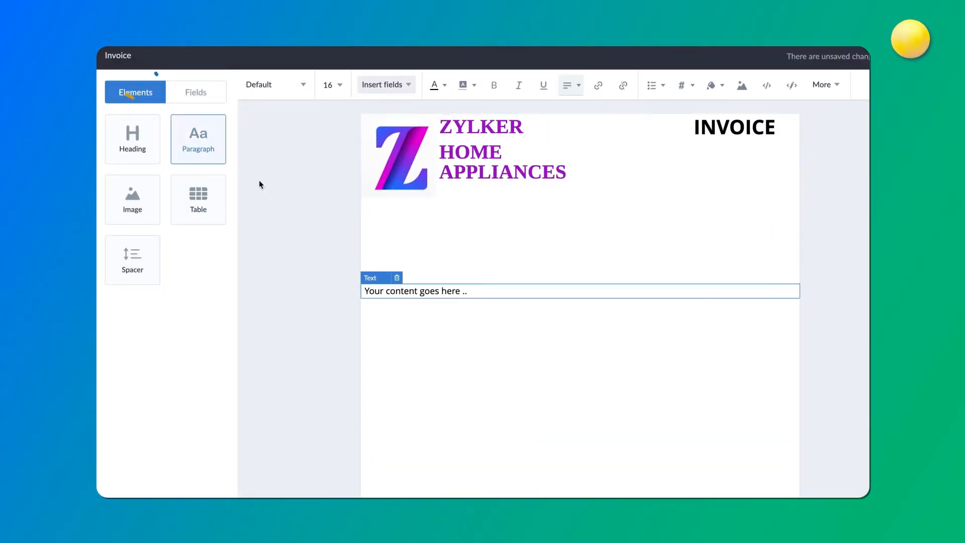
pyautogui.moveTo(397, 291); pyautogui.dragTo(396, 205)
pyautogui.doubleClick(397, 207)
pyautogui.moveTo(473, 207); pyautogui.dragTo(364, 206)
pyautogui.press('BackSpace')
pyautogui.write('121 E Valley Blvd')
pyautogui.press('Return')
pyautogui.write('San Gabriel, California')
pyautogui.press('Return')
pyautogui.write('91776')
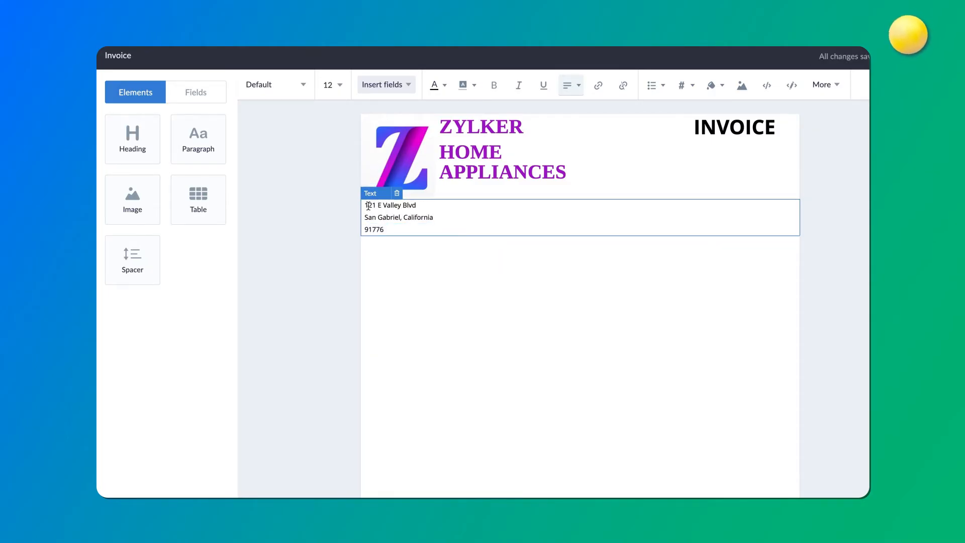
# - Set the font size of the three address lines to 16
pyautogui.moveTo(365, 204); pyautogui.dragTo(417, 229)
pyautogui.click(339, 86)
pyautogui.click(335, 155)
pyautogui.click(344, 88)
pyautogui.click(335, 133)
pyautogui.click(342, 88)
pyautogui.click(336, 155)
pyautogui.click(444, 261)
pyautogui.click(440, 226)
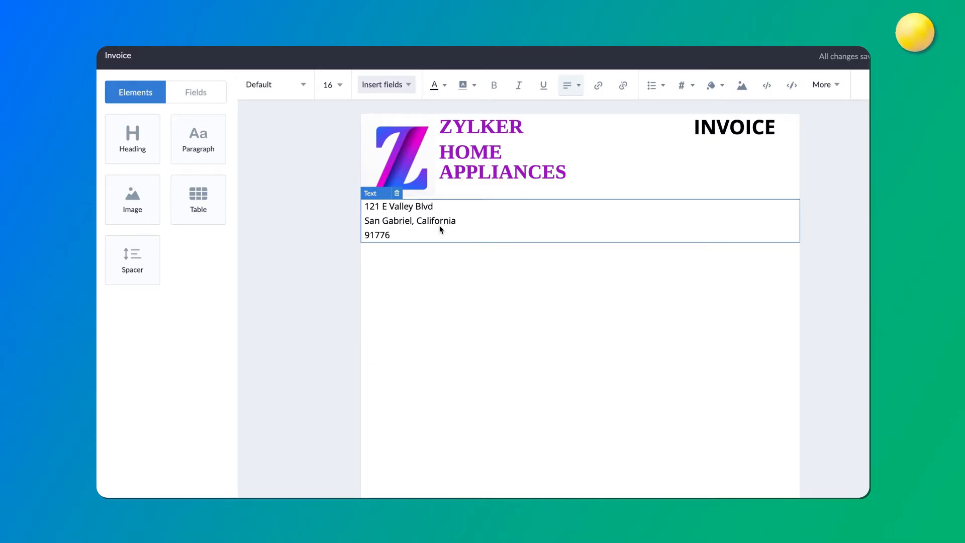
# - Add spacers above the company heading and the address, and widen the heading's column so HOME APPLIANCES fits on one line
pyautogui.moveTo(132, 260); pyautogui.dragTo(489, 122)
pyautogui.moveTo(132, 259); pyautogui.dragTo(503, 200)
pyautogui.moveTo(582, 158); pyautogui.dragTo(653, 158)
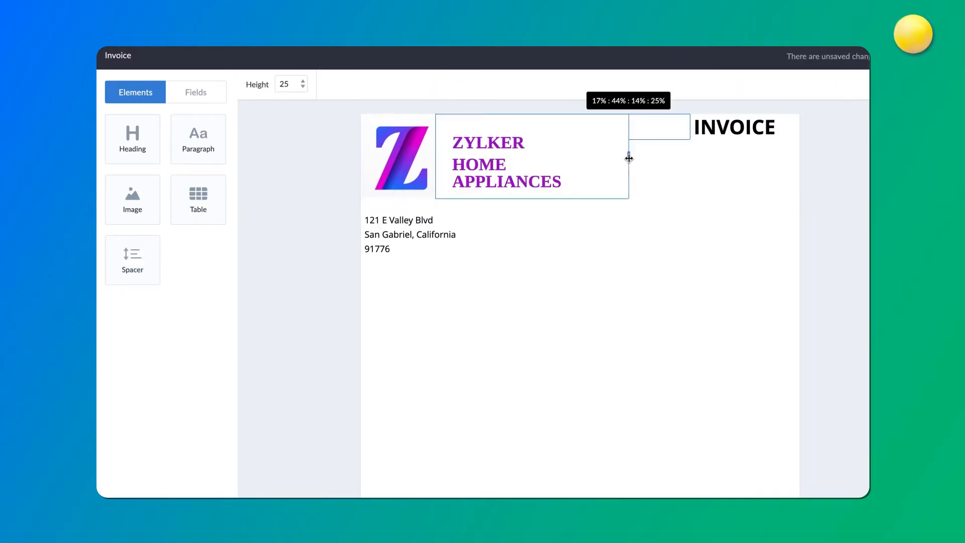
# - Put a spacer in front of the address and narrow it so the address is only slightly indented
pyautogui.click(369, 236)
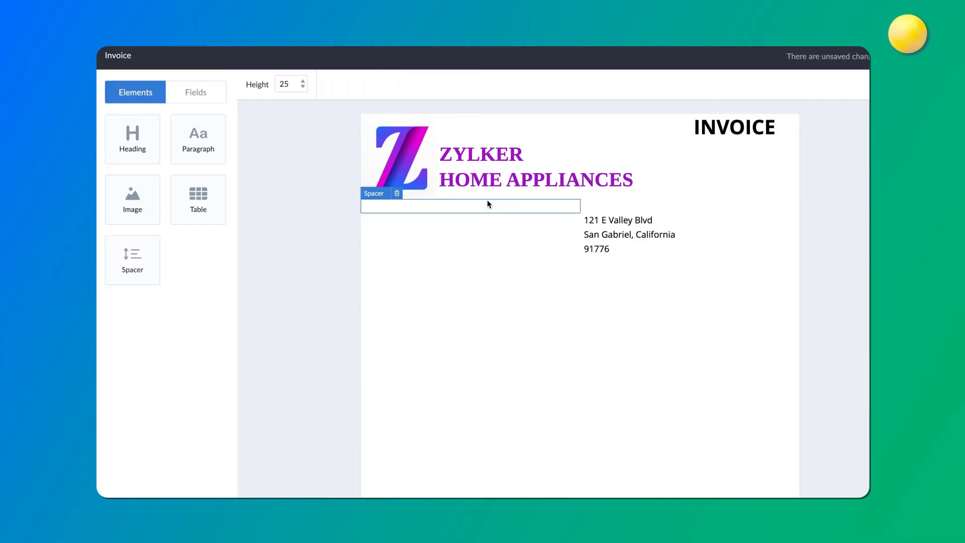
pyautogui.moveTo(581, 213); pyautogui.dragTo(386, 214)
pyautogui.click(344, 300)
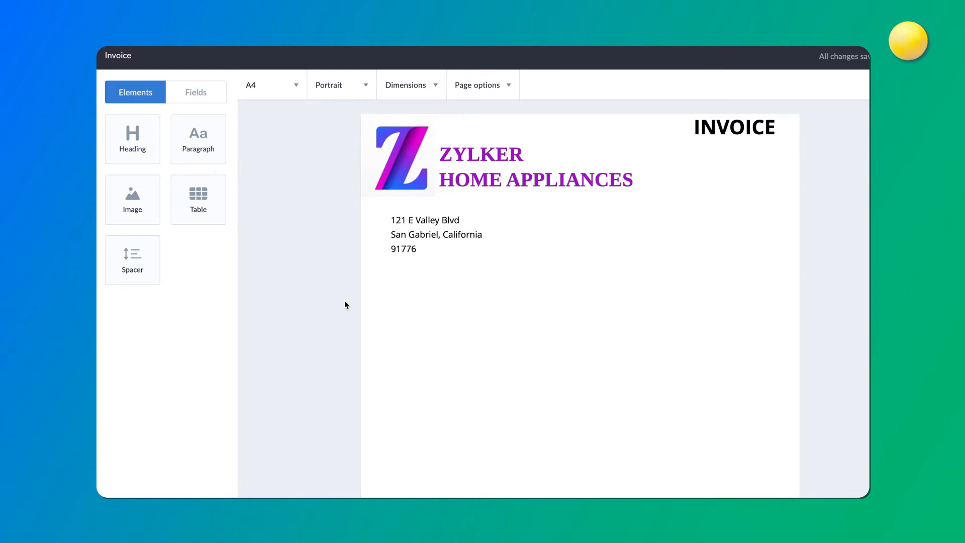
# - Add the Order Number, Order Date & Time and ID fields in a column to the right of the address
pyautogui.click(193, 98)
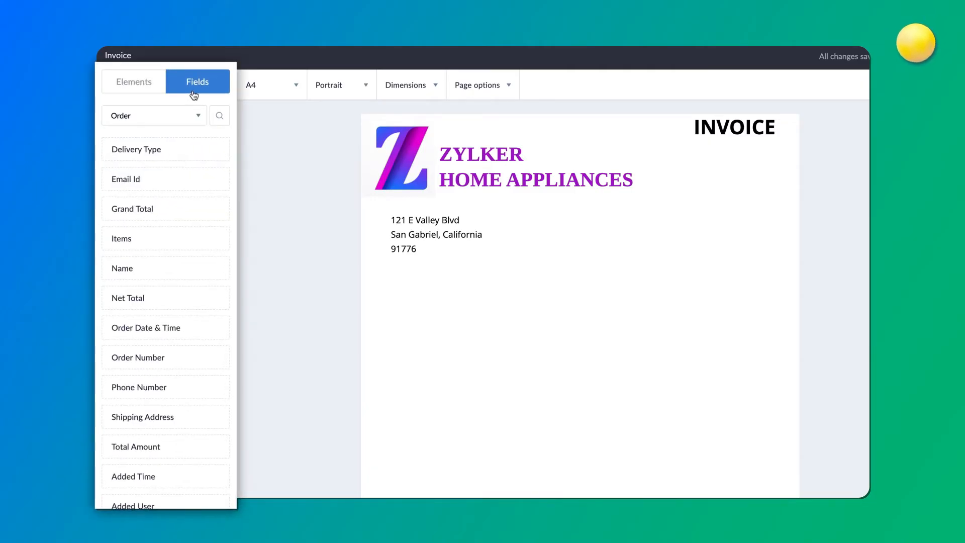
pyautogui.moveTo(138, 358); pyautogui.dragTo(703, 219)
pyautogui.moveTo(218, 335); pyautogui.dragTo(634, 247)
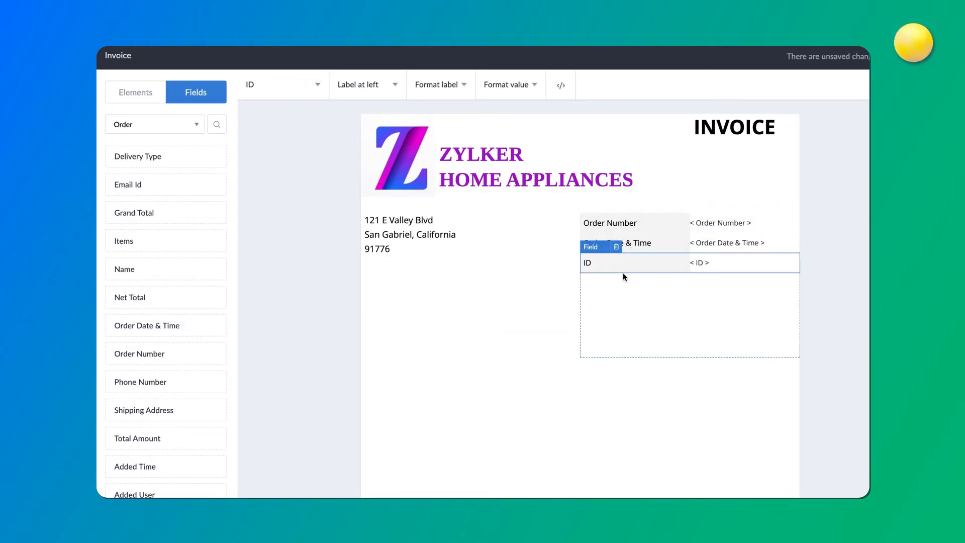
# - Format the Order Number field's value as bold and right-aligned
pyautogui.click(724, 222)
pyautogui.click(522, 86)
pyautogui.click(564, 137)
pyautogui.click(649, 137)
pyautogui.click(653, 194)
# - Format the Order Date & Time field's value as bold and right-aligned
pyautogui.click(703, 243)
pyautogui.click(508, 85)
pyautogui.click(563, 137)
pyautogui.click(649, 137)
pyautogui.click(653, 194)
# - Format the ID field's value as bold and right-aligned
pyautogui.click(690, 259)
pyautogui.click(513, 85)
pyautogui.click(564, 137)
pyautogui.click(649, 137)
pyautogui.click(650, 194)
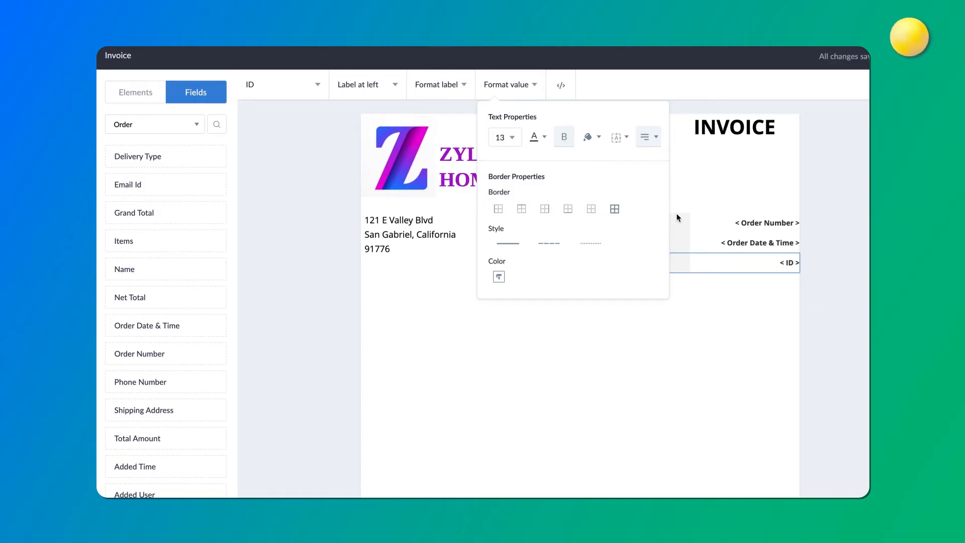
pyautogui.click(566, 321)
# - Add a "Bill To:" heading below the address and format it in a small bold serif font
pyautogui.click(143, 100)
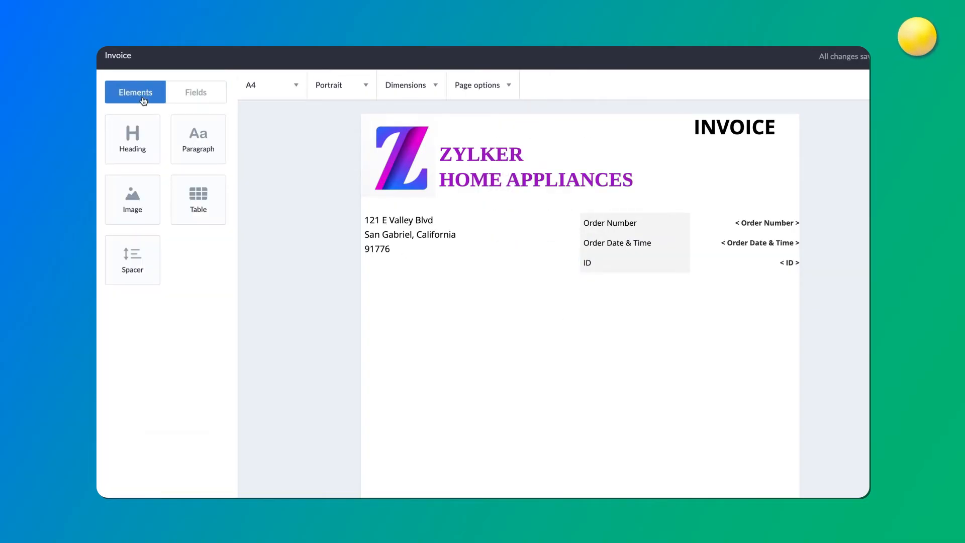
pyautogui.moveTo(132, 136); pyautogui.dragTo(394, 302)
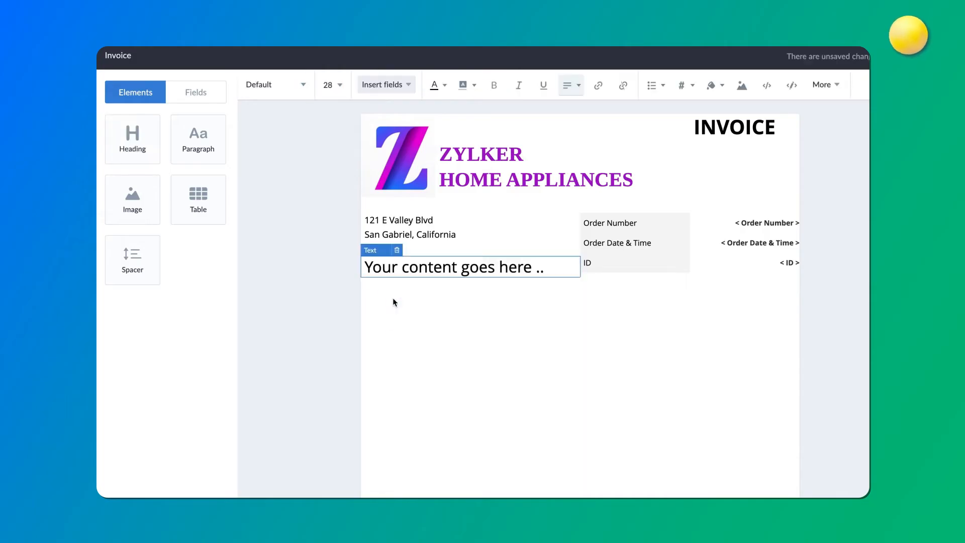
pyautogui.tripleClick(416, 271)
pyautogui.press('BackSpace')
pyautogui.write('Bill To')
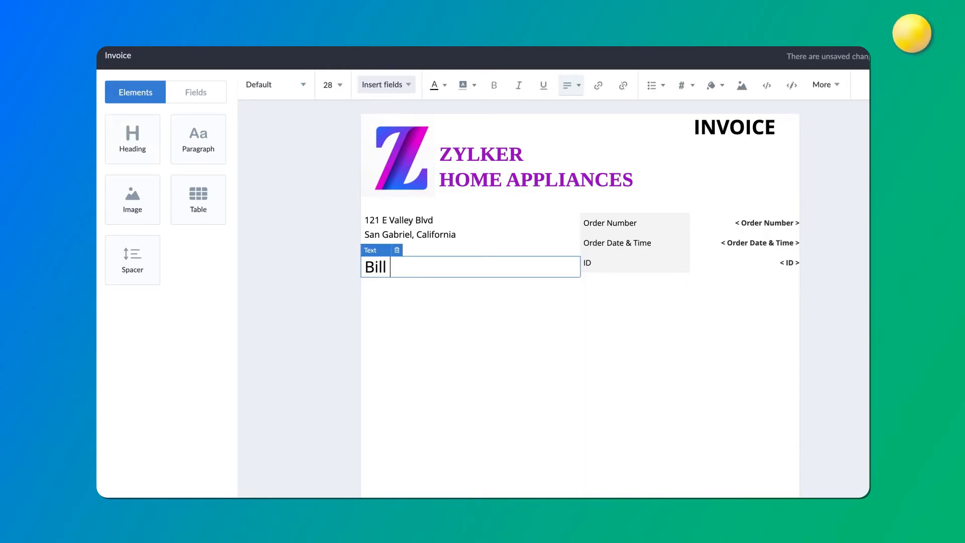
pyautogui.tripleClick(369, 272)
pyautogui.click(274, 85)
pyautogui.click(274, 146)
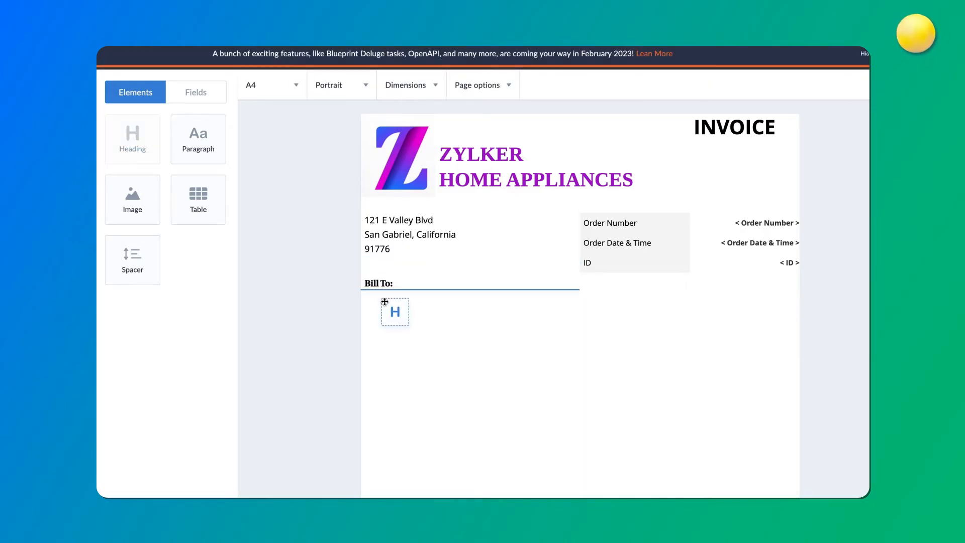
# - Add a "Ship To:" heading below Bill To: and format it as bold Heuristica, size 16
pyautogui.moveTo(391, 312); pyautogui.dragTo(394, 302)
pyautogui.tripleClick(553, 302)
pyautogui.write('Ship To:')
pyautogui.tripleClick(392, 302)
pyautogui.click(303, 84)
pyautogui.click(276, 159)
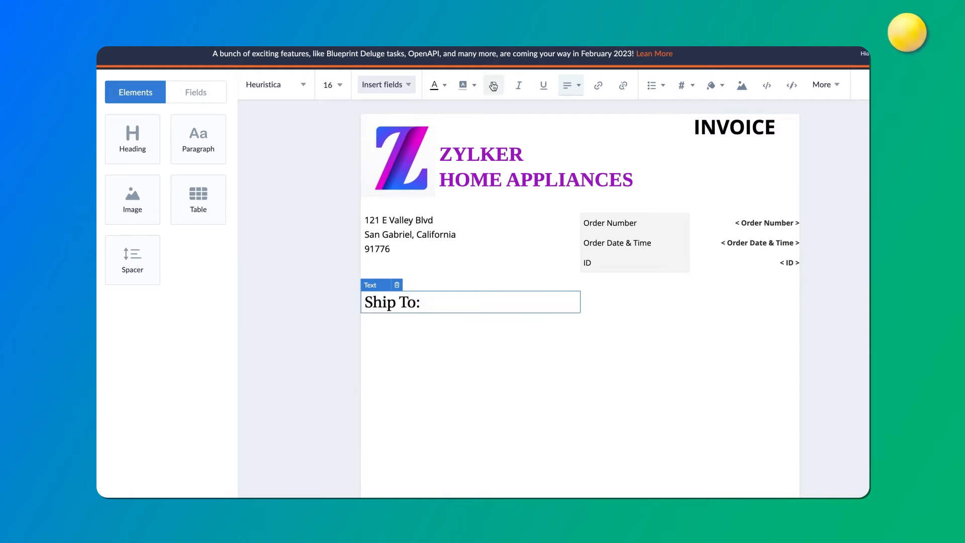
pyautogui.click(334, 162)
# - Place the Ship To: heading below the ID field and add spacers above the Ship To: and Bill To: headings
pyautogui.moveTo(108, 260); pyautogui.dragTo(628, 281)
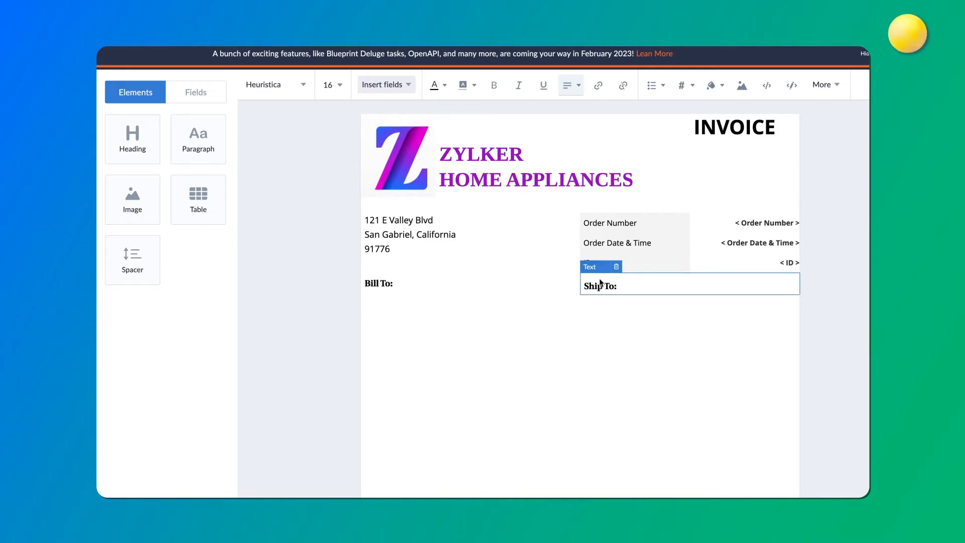
pyautogui.click(311, 288)
pyautogui.moveTo(132, 266); pyautogui.dragTo(632, 276)
pyautogui.click(418, 324)
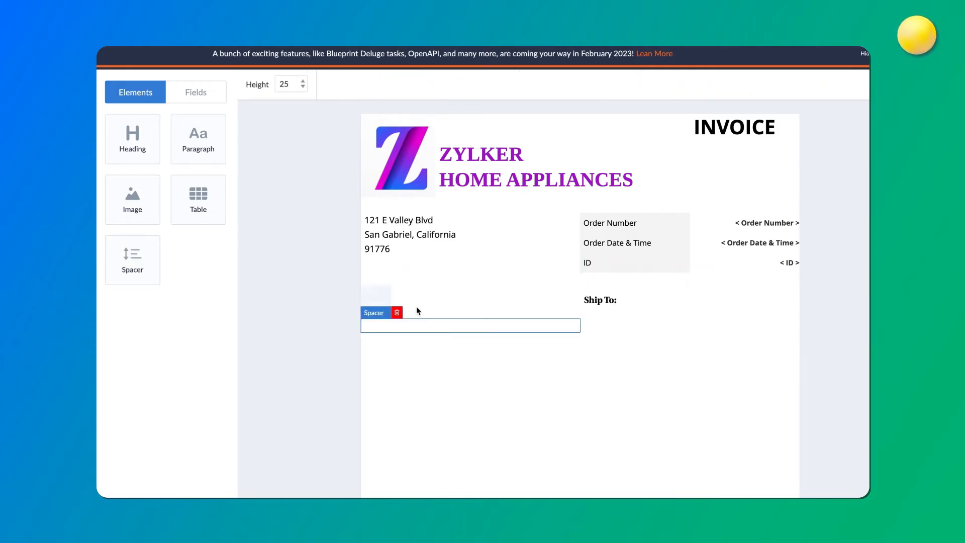
pyautogui.click(429, 312)
pyautogui.click(373, 355)
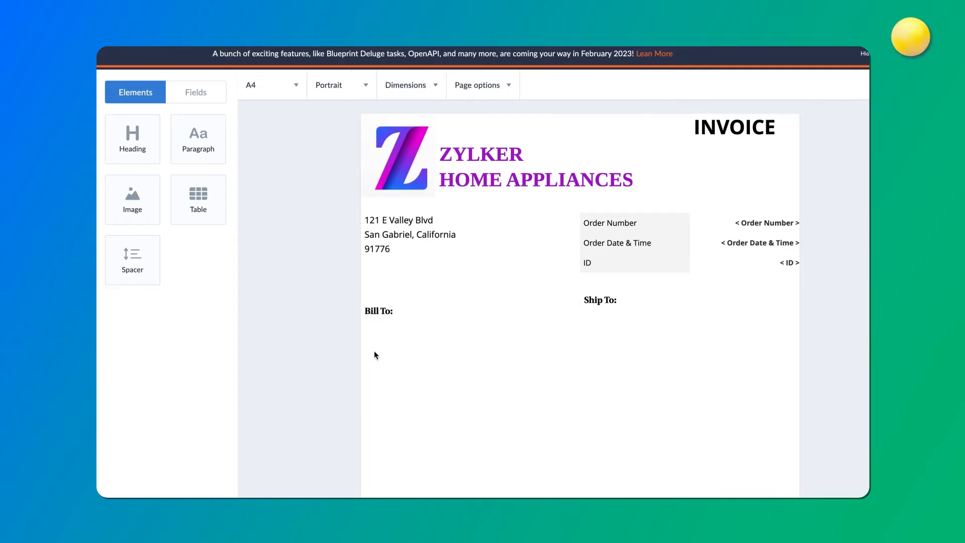
# - Add the Order form's Name and Shipping Address fields under both the Bill To: and Ship To: headings
pyautogui.click(209, 98)
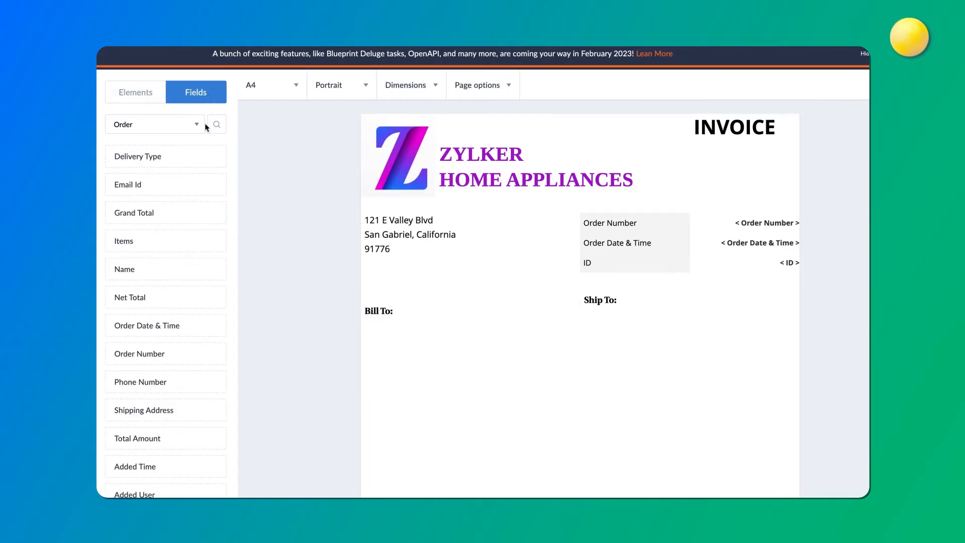
pyautogui.moveTo(182, 266); pyautogui.dragTo(401, 324)
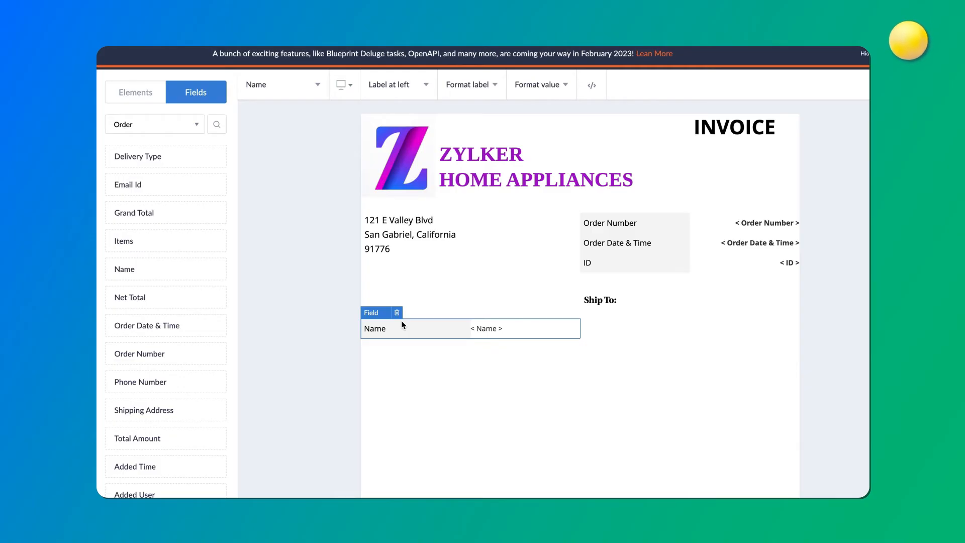
pyautogui.moveTo(221, 408); pyautogui.dragTo(497, 371)
pyautogui.click(497, 371)
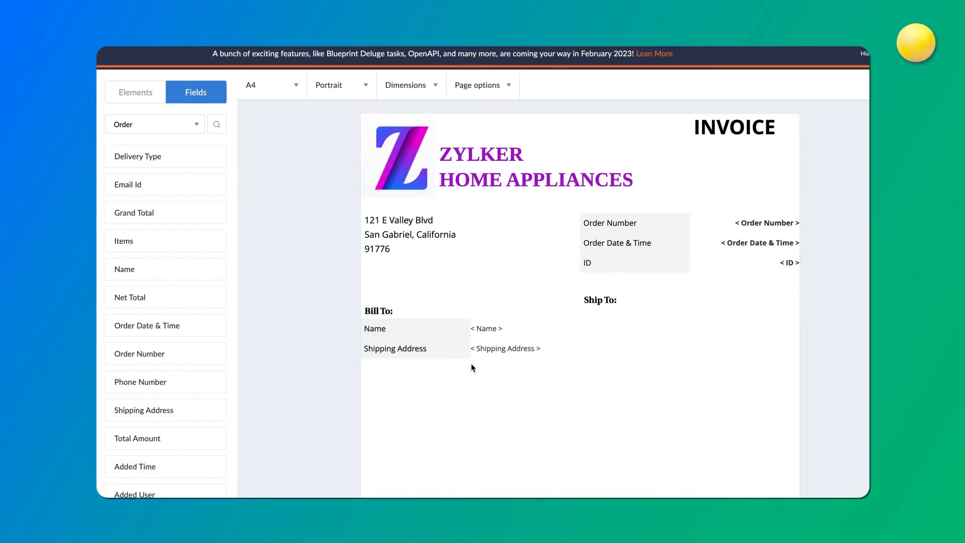
pyautogui.moveTo(168, 267); pyautogui.dragTo(606, 318)
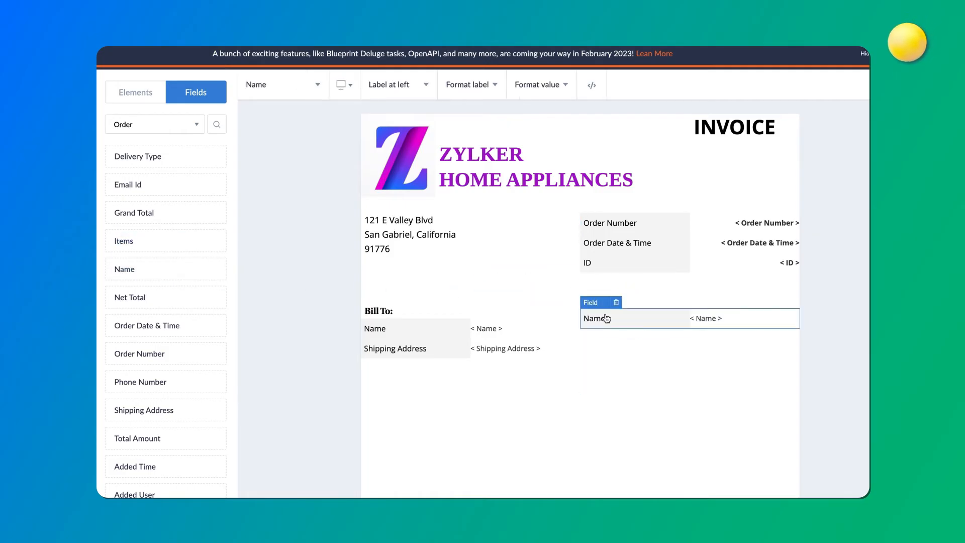
pyautogui.moveTo(157, 407); pyautogui.dragTo(622, 342)
pyautogui.click(620, 360)
# - Set the Name and Shipping Address fields under Bill To: to show without label
pyautogui.click(378, 329)
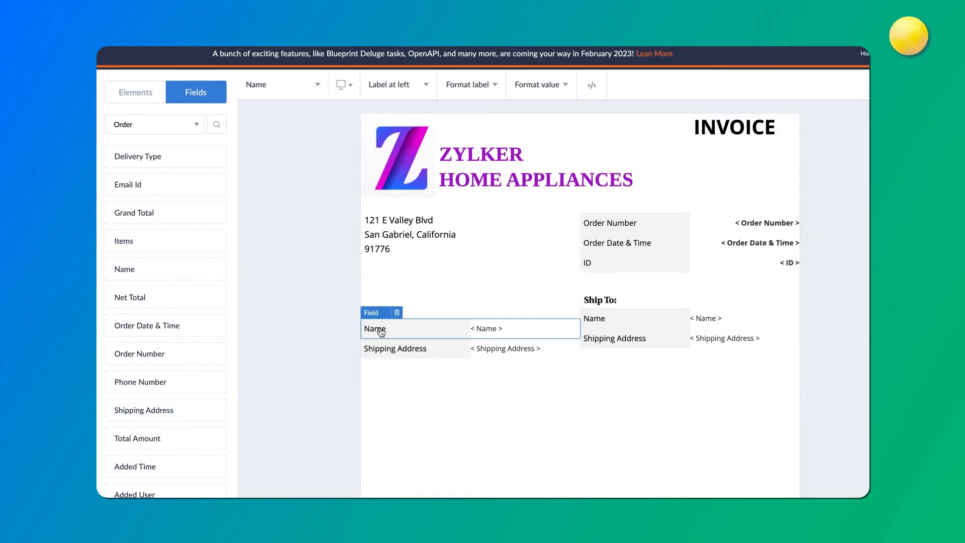
pyautogui.click(396, 84)
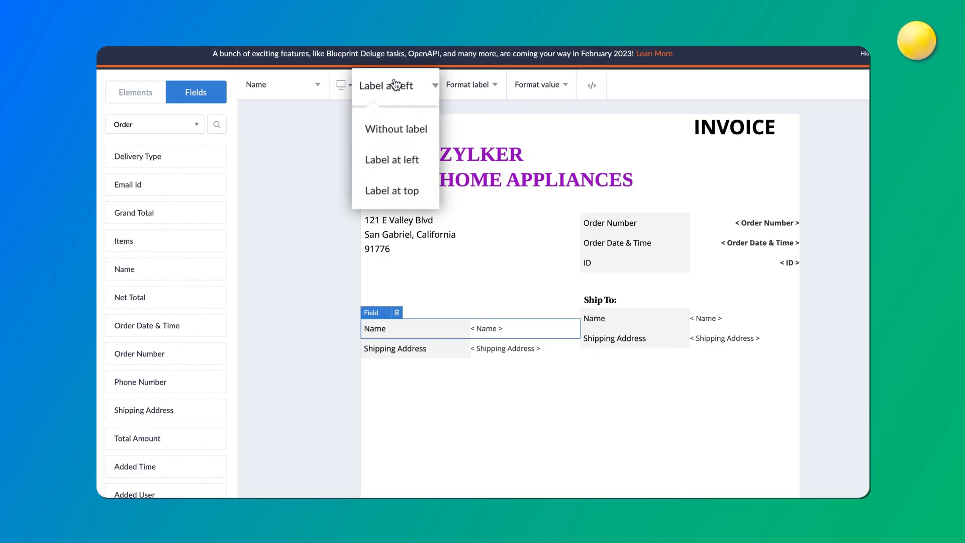
pyautogui.click(396, 128)
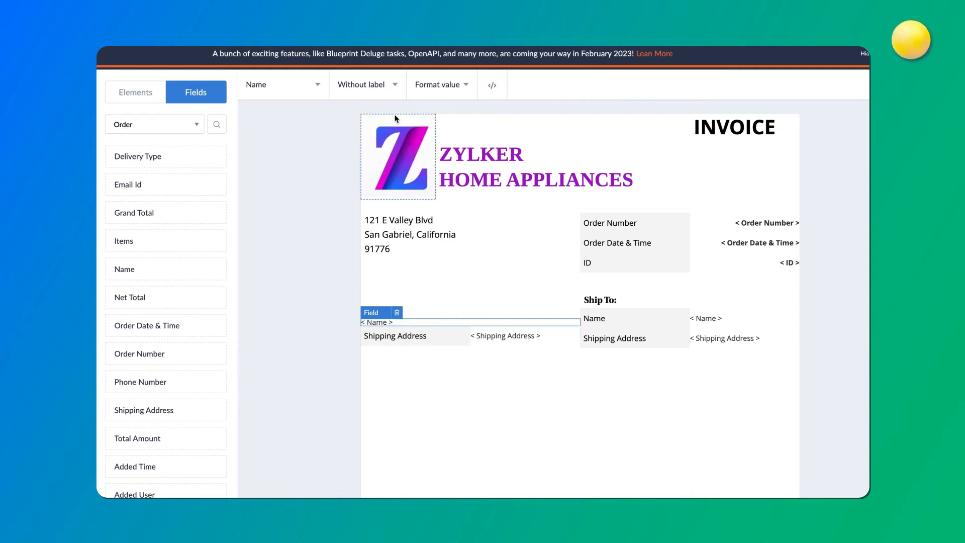
pyautogui.click(398, 347)
pyautogui.click(388, 84)
pyautogui.click(398, 117)
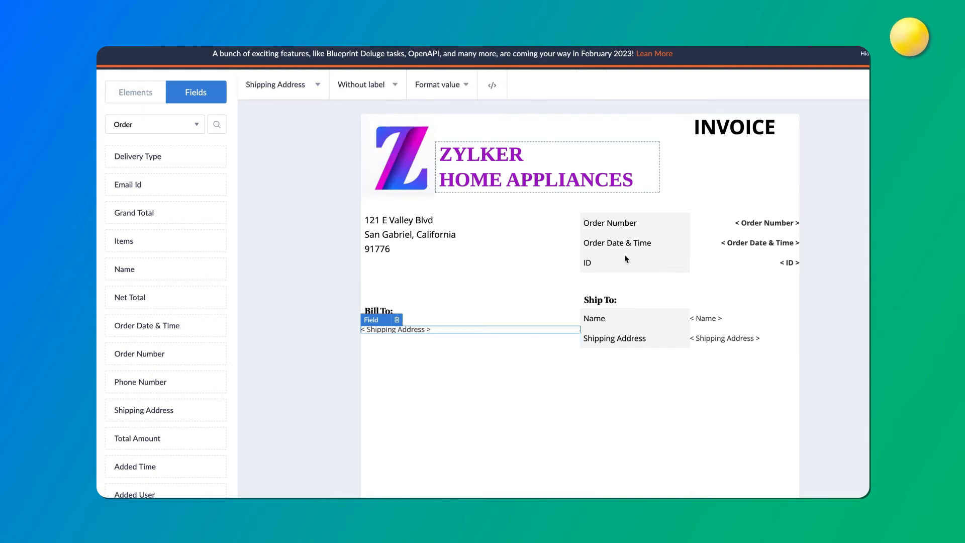
# - Set the Name and Shipping Address fields under Ship To: to show without label
pyautogui.click(623, 318)
pyautogui.click(412, 86)
pyautogui.click(396, 117)
pyautogui.click(718, 329)
pyautogui.click(389, 83)
pyautogui.click(396, 117)
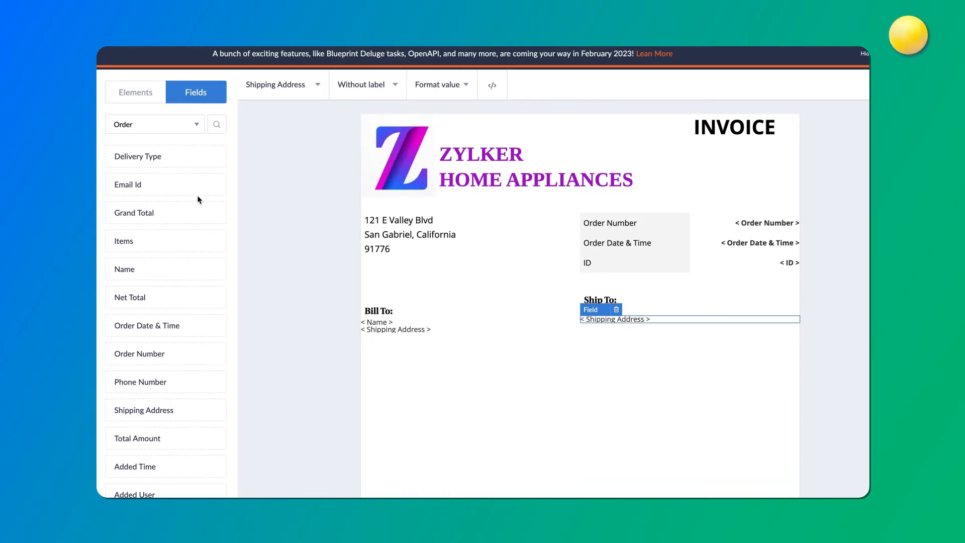
# - Add an empty paragraph with a purple background and place it as a short bar beneath the INVOICE heading
pyautogui.click(147, 97)
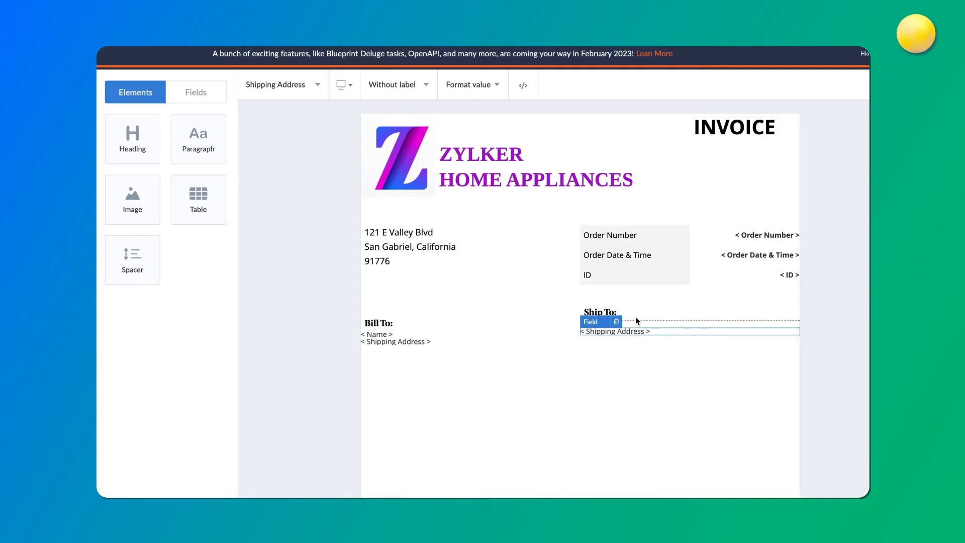
pyautogui.moveTo(199, 143); pyautogui.dragTo(443, 207)
pyautogui.doubleClick(450, 206)
pyautogui.moveTo(366, 207); pyautogui.dragTo(491, 209)
pyautogui.press('BackSpace')
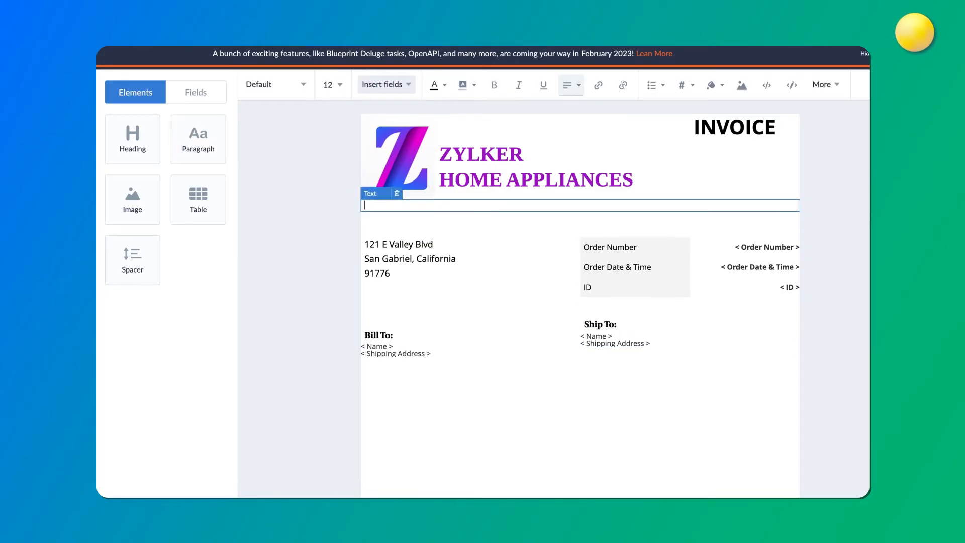
pyautogui.click(712, 86)
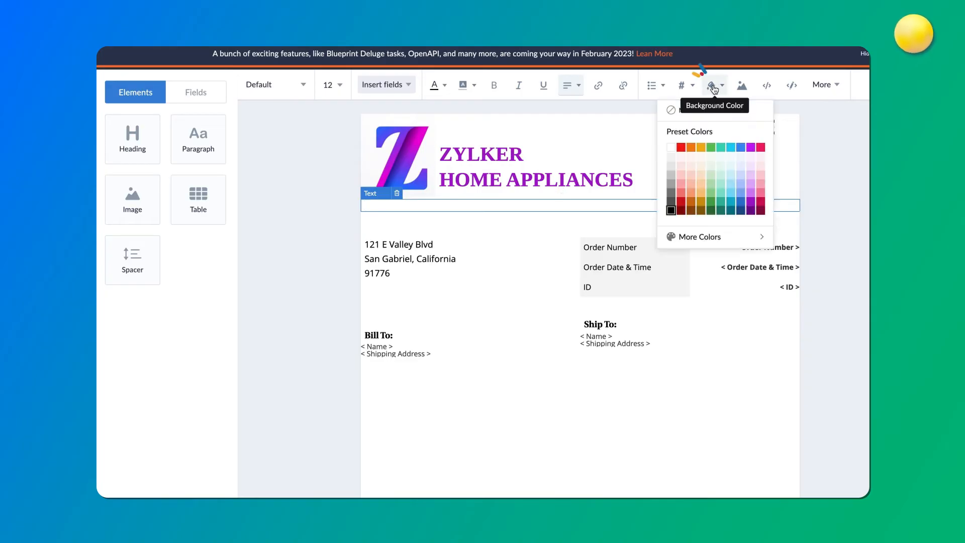
pyautogui.click(749, 203)
pyautogui.moveTo(367, 202); pyautogui.dragTo(681, 206)
pyautogui.click(745, 204)
pyautogui.moveTo(745, 205); pyautogui.dragTo(746, 170)
pyautogui.click(745, 170)
# - Add a spacer and an empty paragraph with a purple background as a full-width bar below the Bill To: and Ship To: sections
pyautogui.moveTo(133, 260); pyautogui.dragTo(402, 371)
pyautogui.moveTo(186, 150); pyautogui.dragTo(487, 379)
pyautogui.press('BackSpace')
pyautogui.click(712, 85)
pyautogui.click(749, 202)
pyautogui.moveTo(561, 378); pyautogui.dragTo(542, 390)
pyautogui.click(506, 366)
# - Add the Product Name, Quantity and Sub Total fields from Items --> Place Order in one row below the full-width purple bar
pyautogui.scroll(-2, 505, 367)
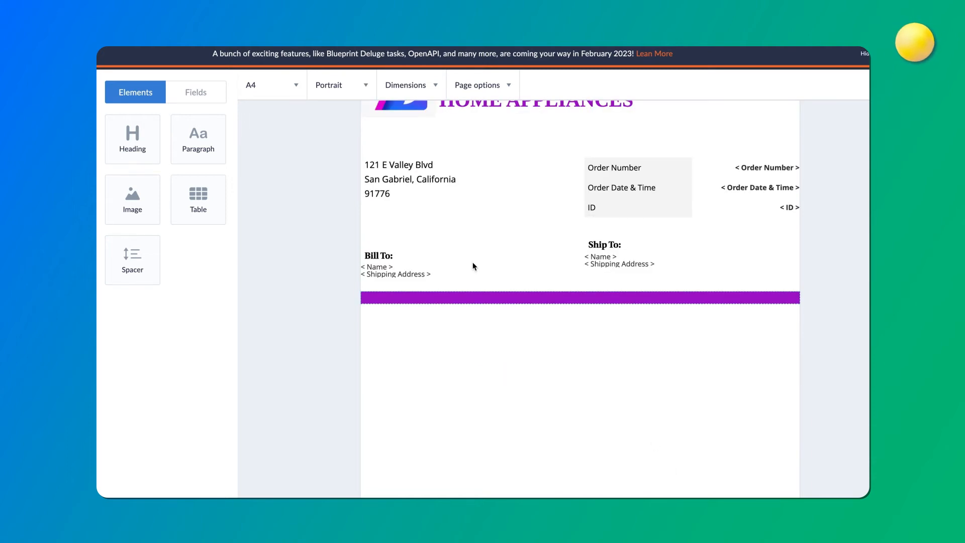
pyautogui.click(214, 92)
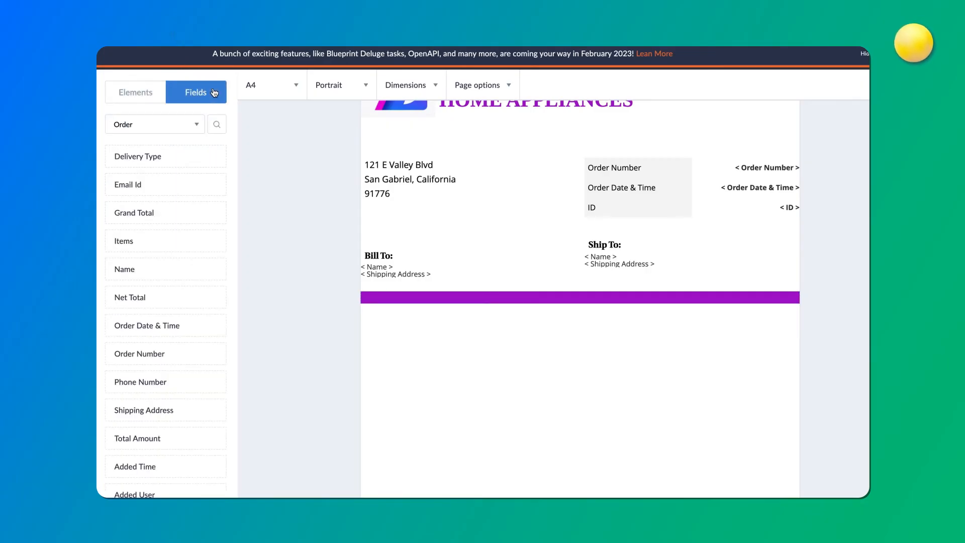
pyautogui.click(193, 130)
pyautogui.click(185, 180)
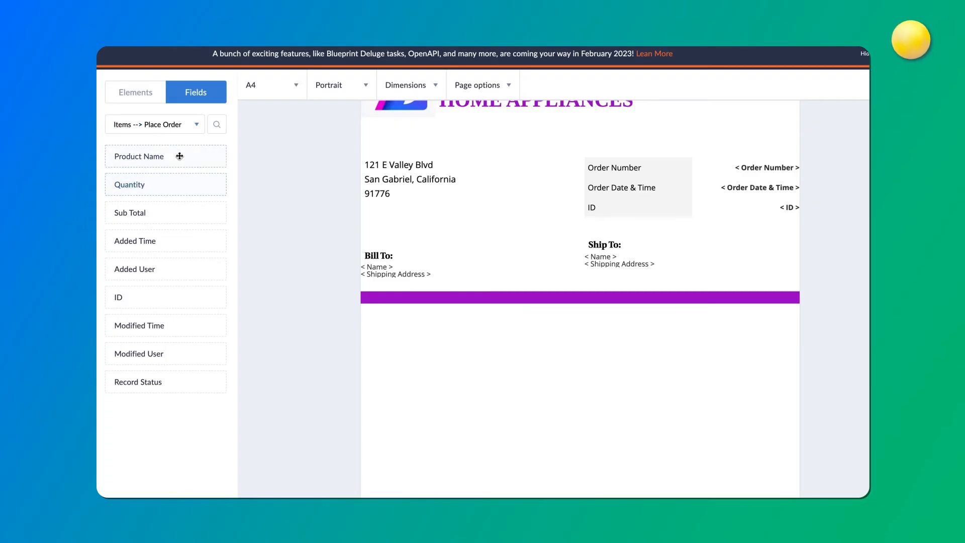
pyautogui.moveTo(178, 156); pyautogui.dragTo(368, 319)
pyautogui.moveTo(197, 189); pyautogui.dragTo(583, 311)
pyautogui.moveTo(130, 211); pyautogui.dragTo(694, 313)
# - Set the Product Name, Quantity and Sub Total fields to Label at top and put borders around their values
pyautogui.click(448, 316)
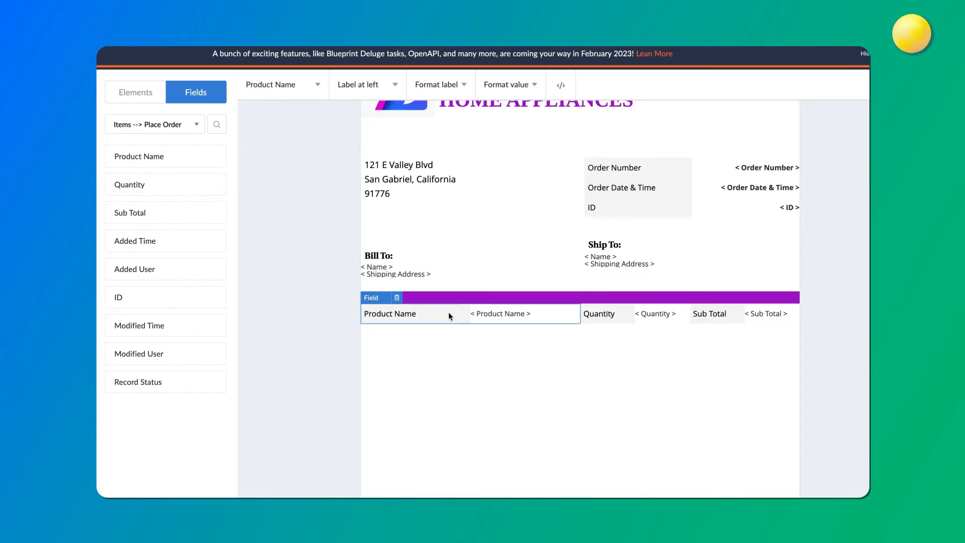
pyautogui.click(390, 84)
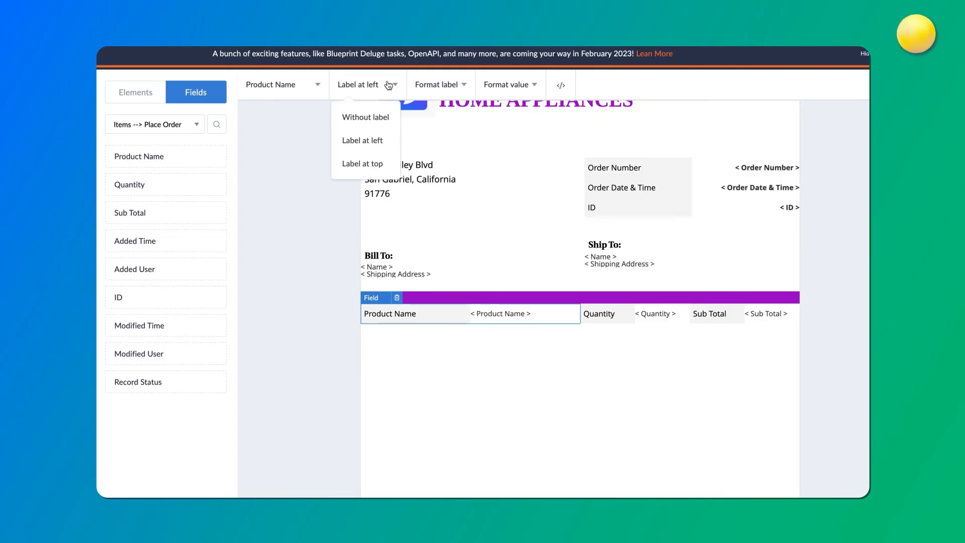
pyautogui.click(369, 159)
pyautogui.click(621, 314)
pyautogui.click(390, 84)
pyautogui.click(370, 161)
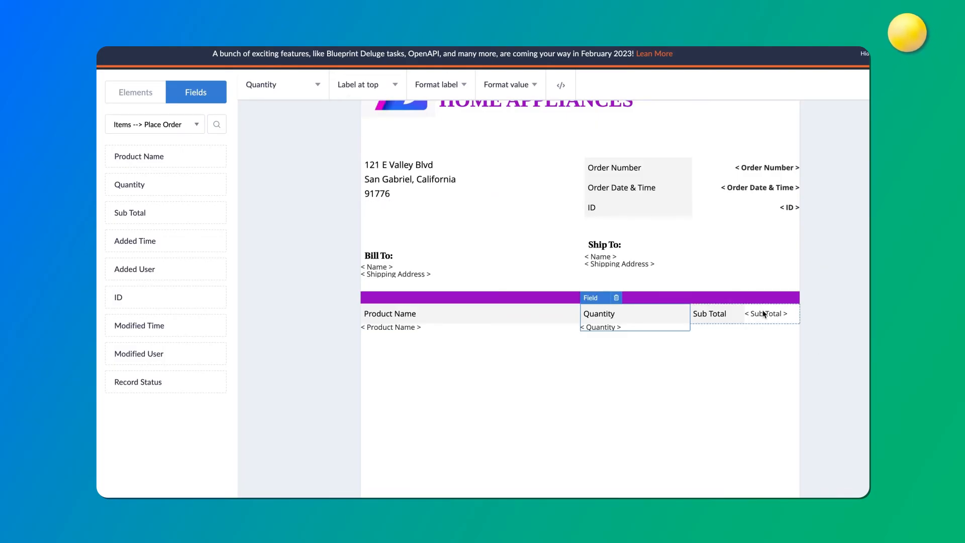
pyautogui.click(757, 312)
pyautogui.click(390, 84)
pyautogui.click(369, 161)
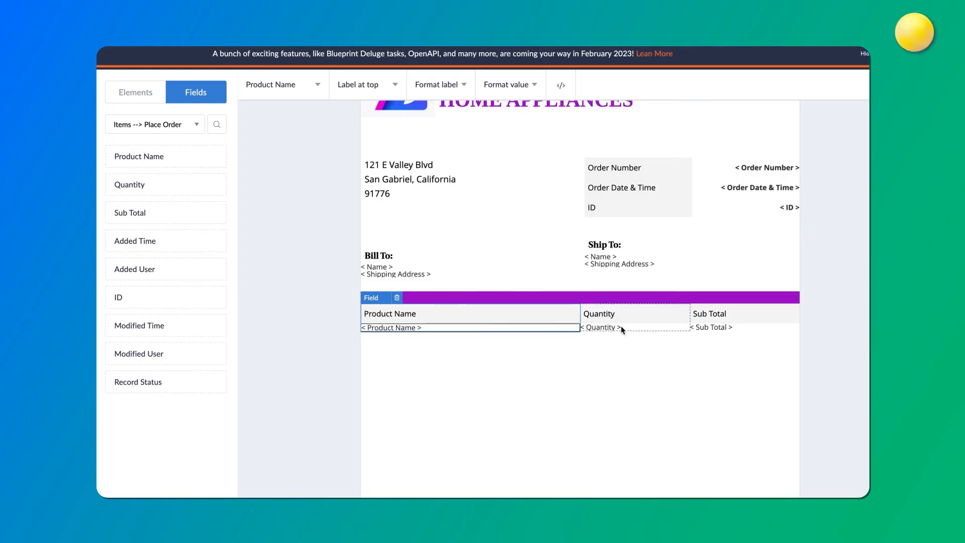
pyautogui.click(600, 316)
pyautogui.click(714, 311)
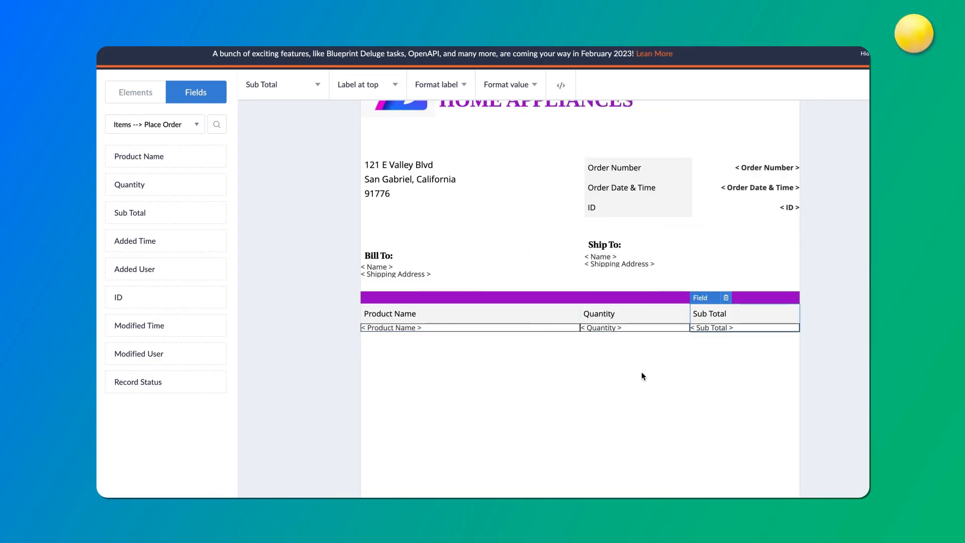
# - Add the Order form's Grand Total field with a spacer below the item row and narrow it to sit under Sub Total
pyautogui.click(197, 124)
pyautogui.click(172, 156)
pyautogui.moveTo(136, 211); pyautogui.dragTo(674, 344)
pyautogui.click(136, 92)
pyautogui.moveTo(132, 260); pyautogui.dragTo(616, 351)
pyautogui.moveTo(362, 357); pyautogui.dragTo(659, 381)
# - Format the Grand Total value as bold and right-aligned, and place a spacer above the field
pyautogui.click(493, 86)
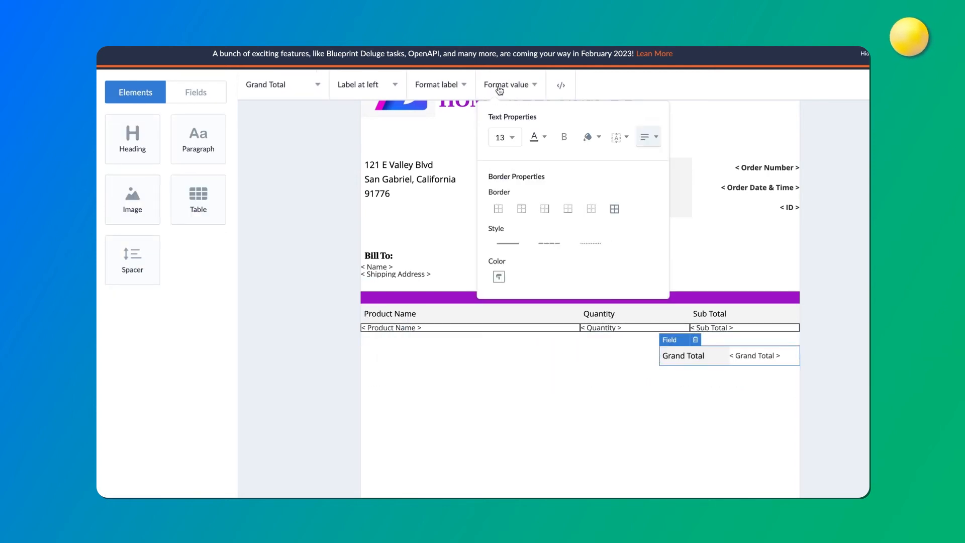
pyautogui.click(649, 137)
pyautogui.click(648, 218)
pyautogui.click(562, 143)
pyautogui.moveTo(534, 341); pyautogui.dragTo(671, 349)
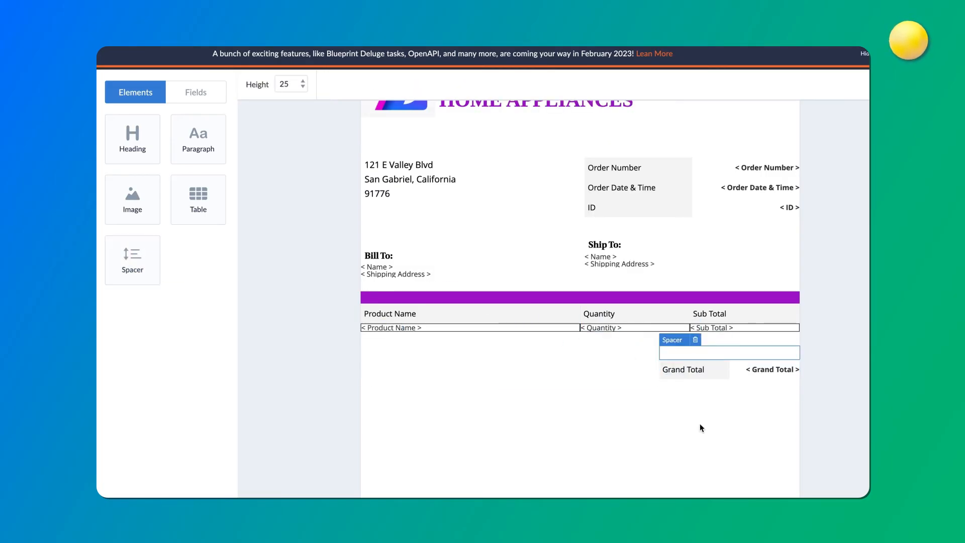
pyautogui.click(700, 421)
# - Add a paragraph below Grand Total reading "Thank you for choosing us! For more, visit our website zylkerappliances"
pyautogui.moveTo(179, 146); pyautogui.dragTo(404, 435)
pyautogui.moveTo(467, 407); pyautogui.dragTo(354, 405)
pyautogui.write('Thank you for choosing us! For more, visit our website zylkerappliances')
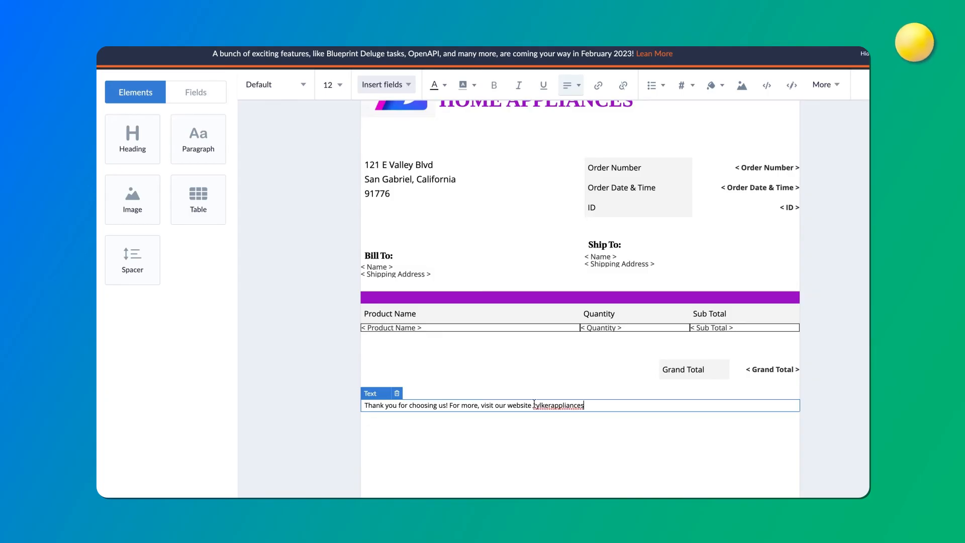
pyautogui.doubleClick(534, 405)
pyautogui.click(598, 85)
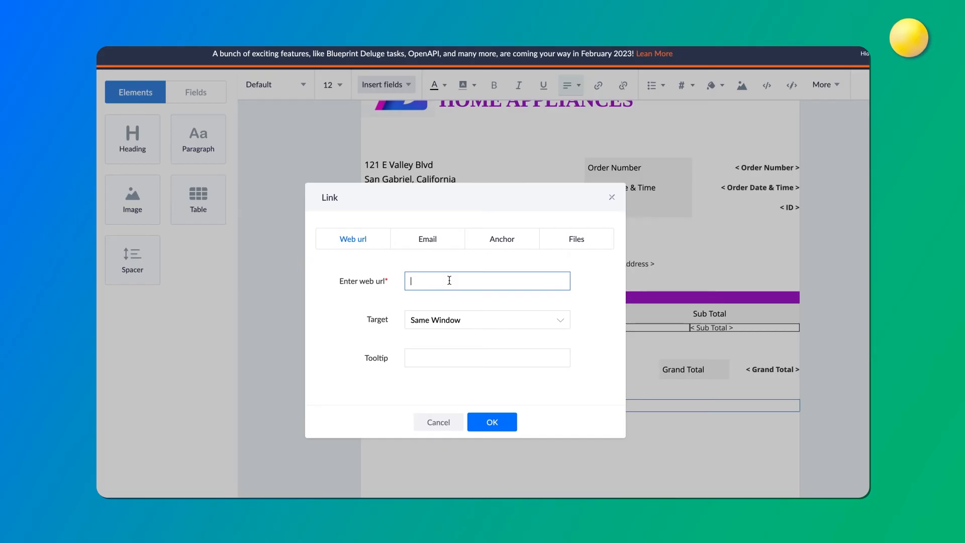
pyautogui.write('https://www.zoho.com/creator/')
pyautogui.click(452, 320)
pyautogui.click(454, 364)
pyautogui.click(487, 421)
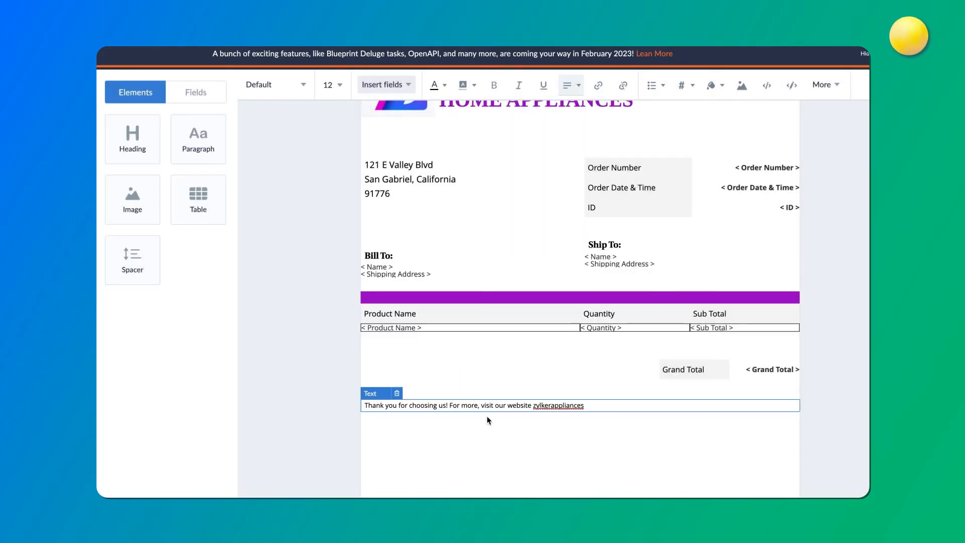
# - Add a paragraph below the thank-you line reading "For any queries, contact us at" followed by the company's phone number
pyautogui.click(487, 416)
pyautogui.moveTo(198, 139); pyautogui.dragTo(466, 417)
pyautogui.write('For any queries, contact us at')
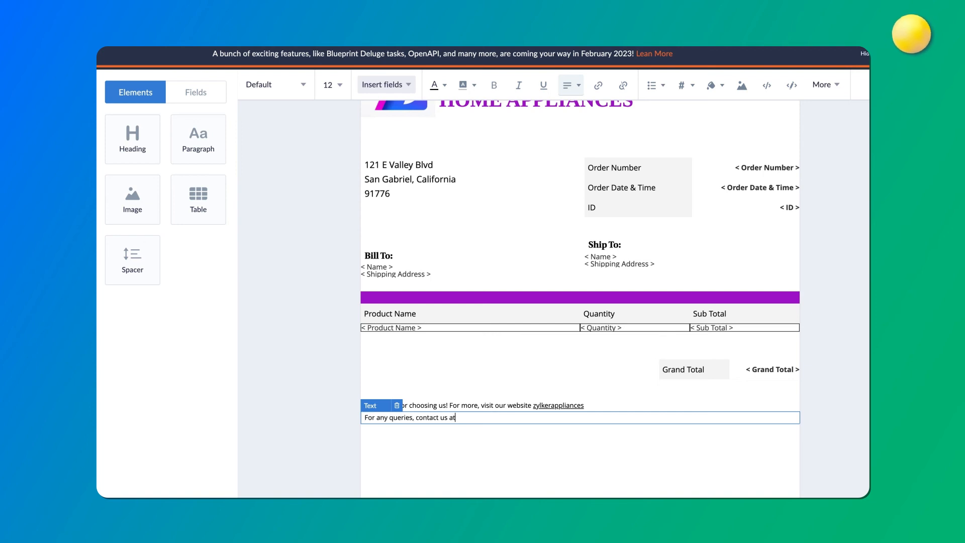
pyautogui.write('-5200')
# - Add two spacers between the Grand Total row and the closing thank-you text
pyautogui.click(311, 351)
pyautogui.moveTo(138, 262); pyautogui.dragTo(362, 399)
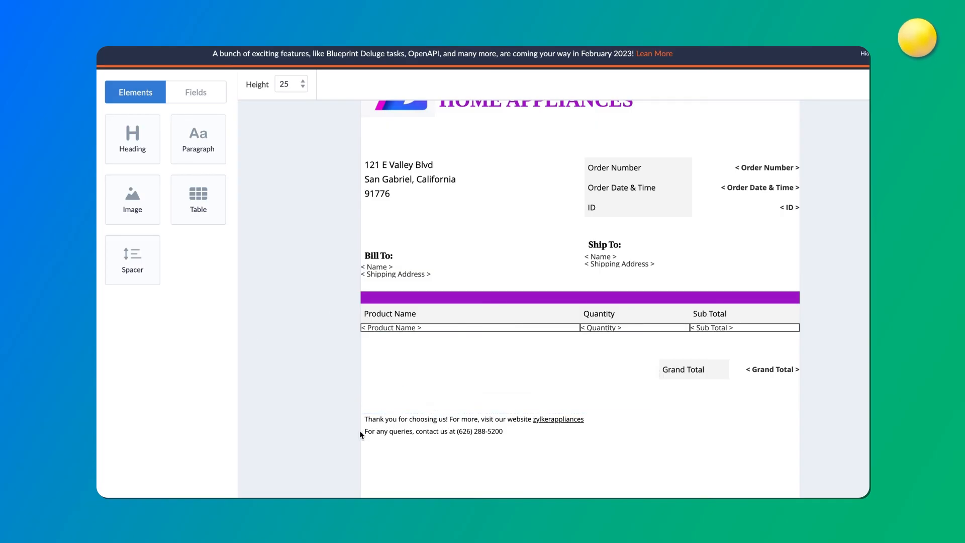
pyautogui.moveTo(132, 260); pyautogui.dragTo(425, 430)
pyautogui.click(326, 342)
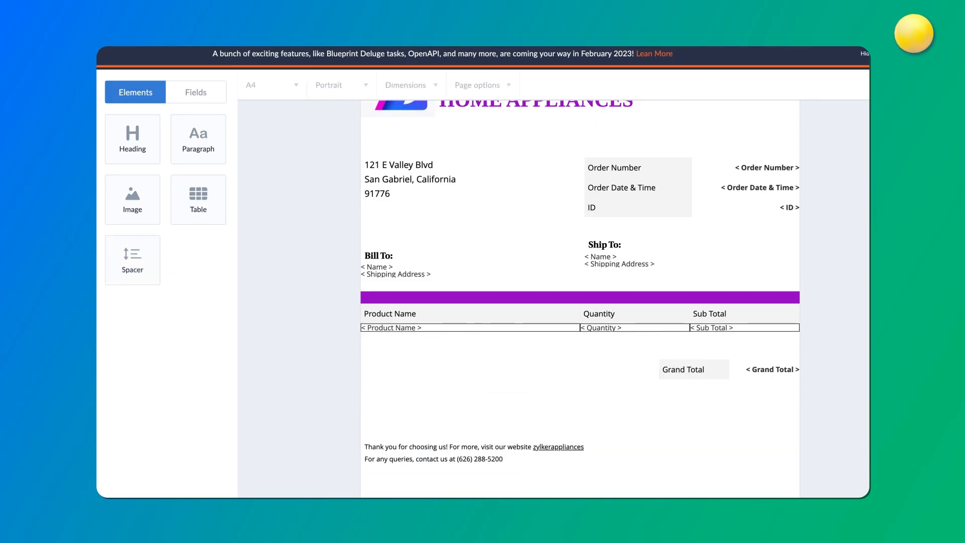
# - Look through the page size, orientation, dimensions and header/footer options, and the template's layout, background and border properties
pyautogui.click(291, 89)
pyautogui.click(338, 91)
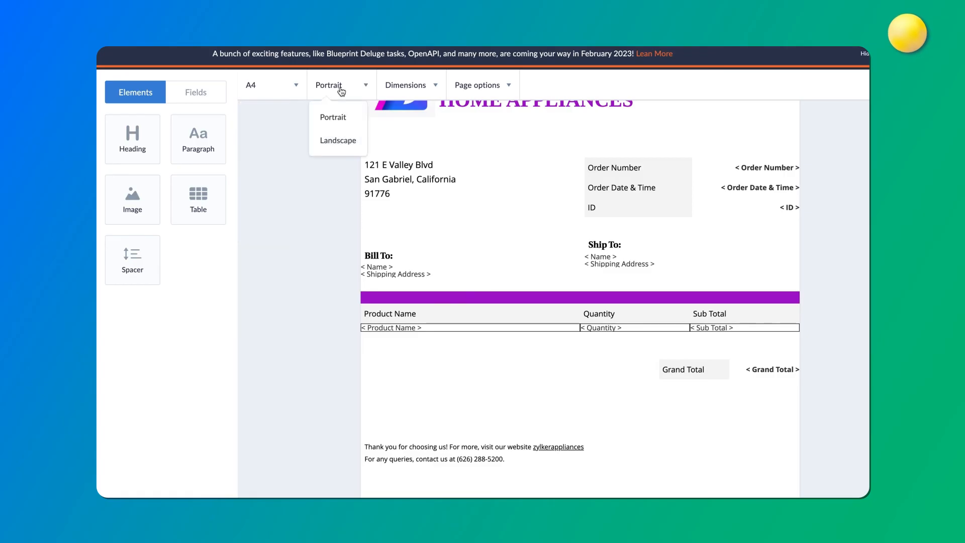
pyautogui.click(405, 90)
pyautogui.click(476, 85)
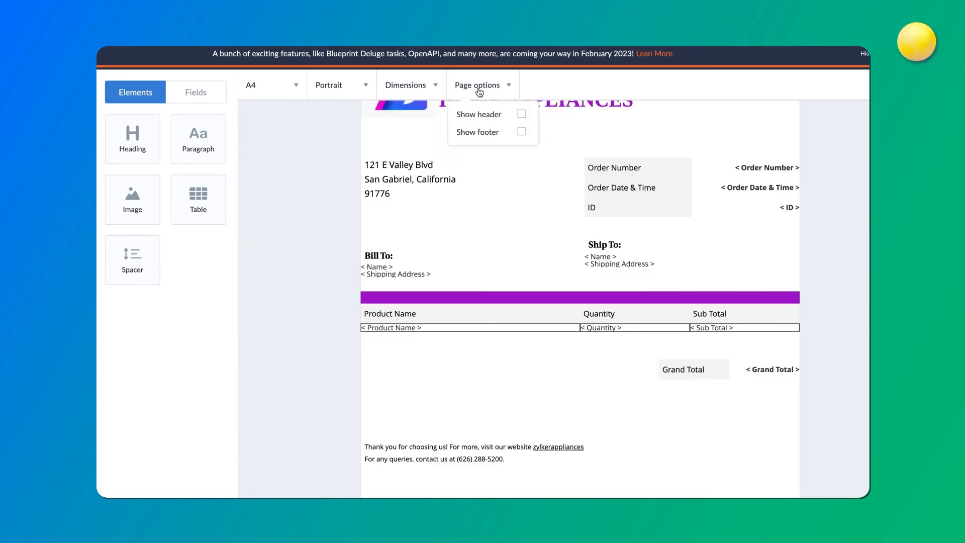
pyautogui.click(315, 222)
pyautogui.scroll(3, 473, 241)
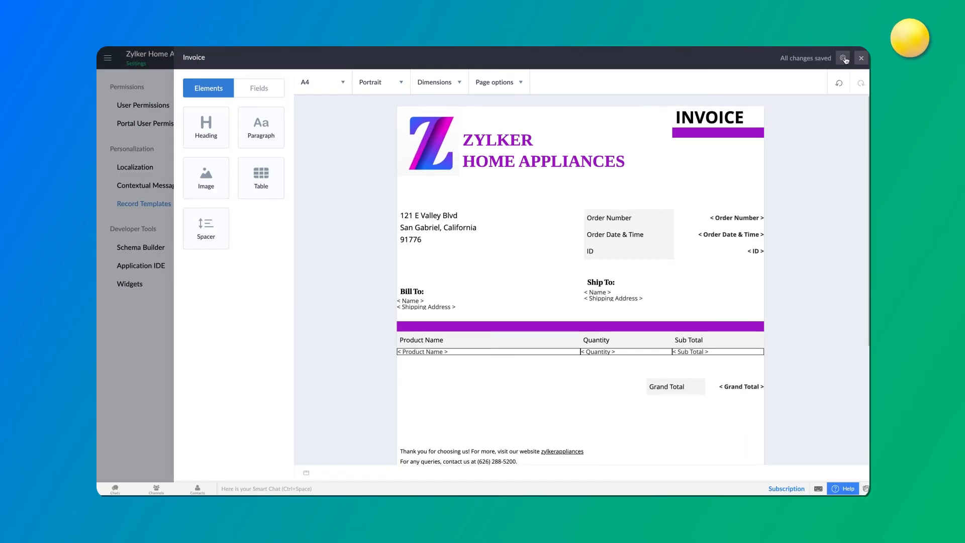
pyautogui.click(845, 58)
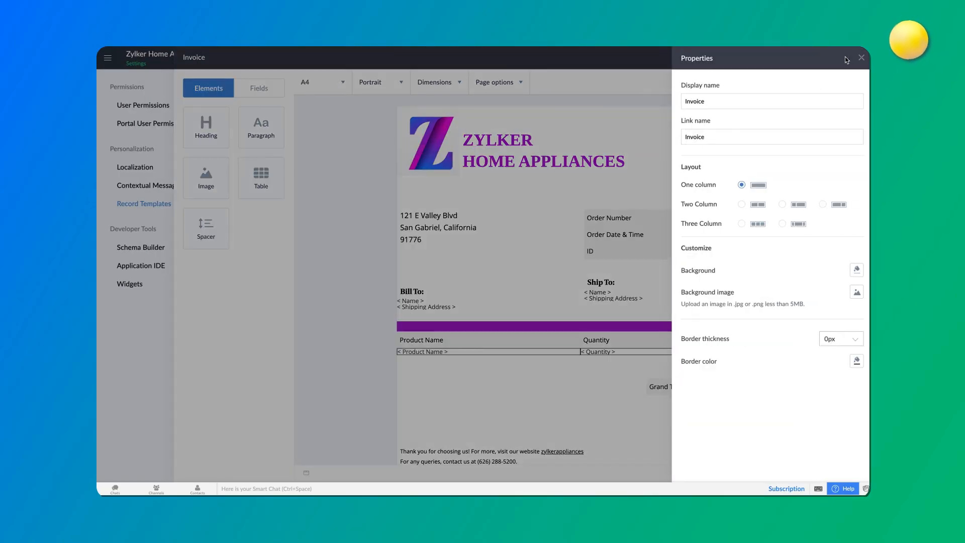
pyautogui.click(862, 59)
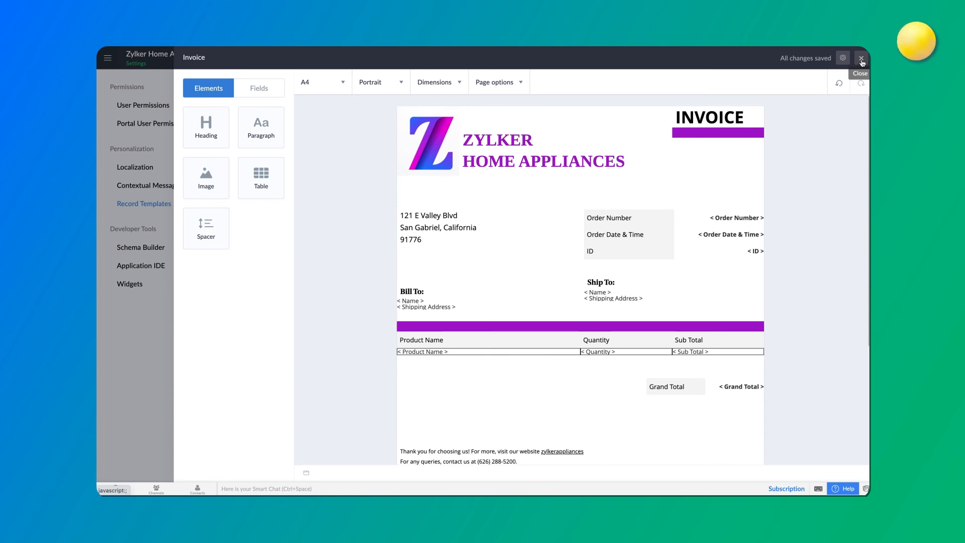
# - Close the Invoice template and open the All Orders report for editing
pyautogui.click(861, 60)
pyautogui.click(180, 59)
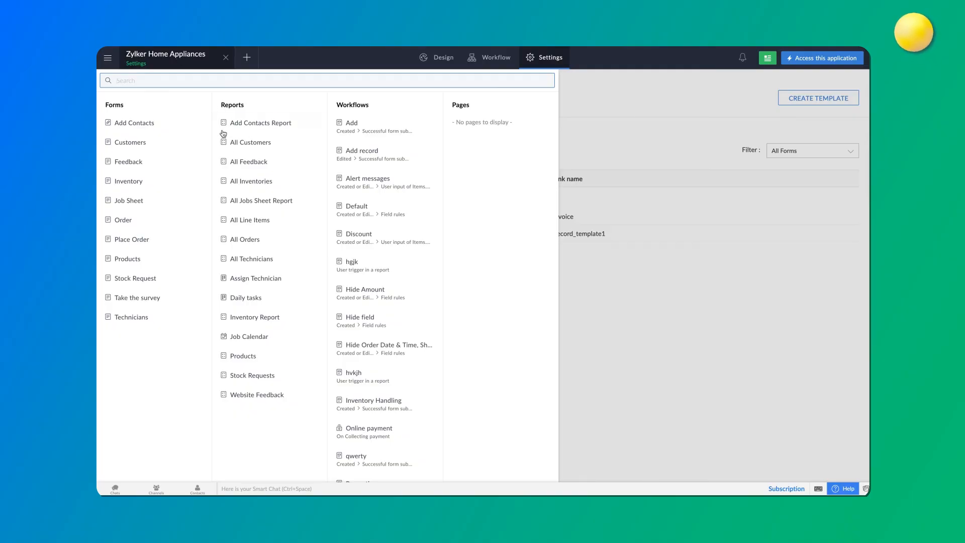
pyautogui.click(244, 240)
pyautogui.click(403, 326)
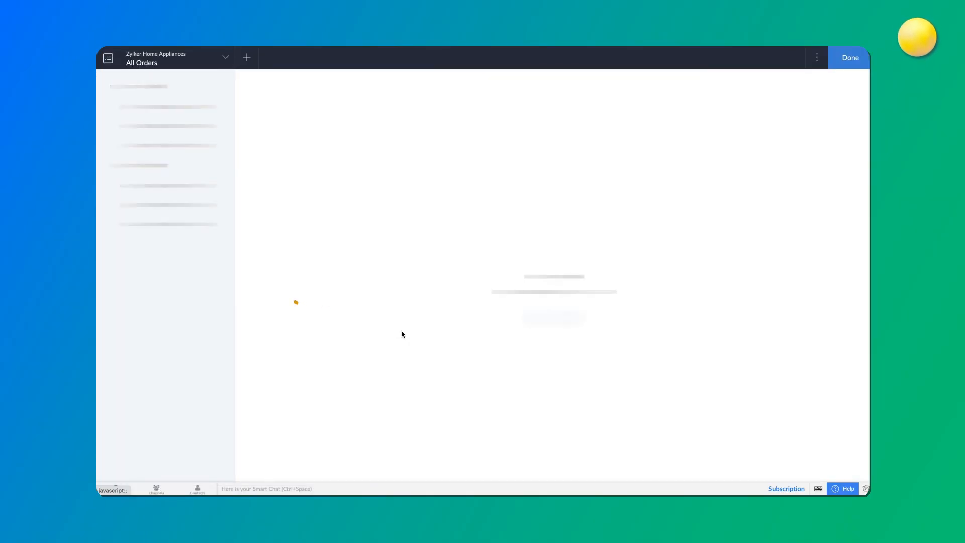
# - Set Invoice as the Print & PDF template for the All Orders report and finish editing the report
pyautogui.click(160, 227)
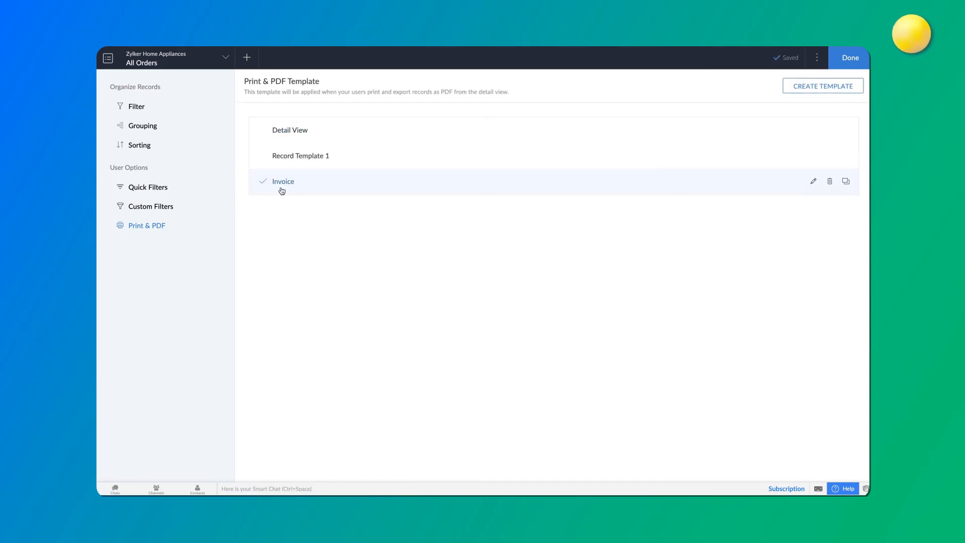
pyautogui.click(859, 69)
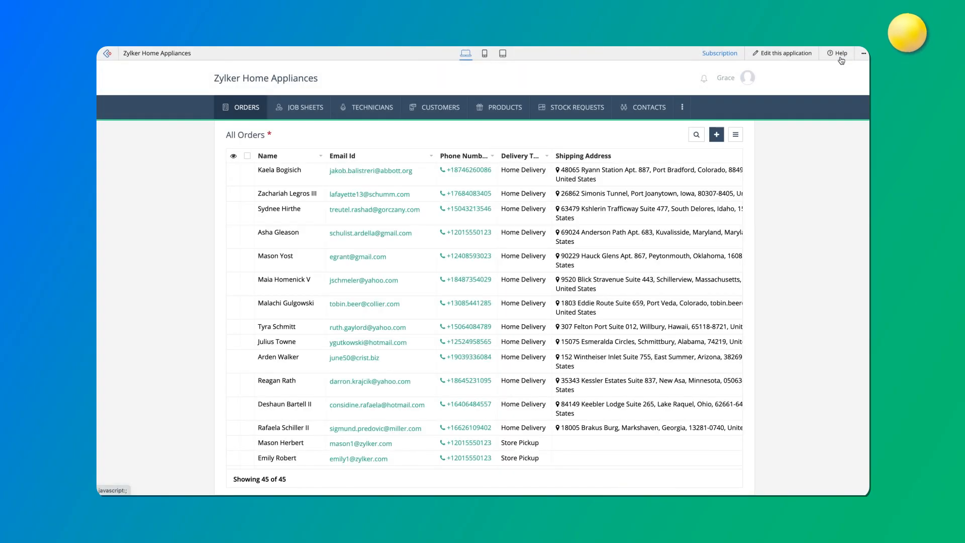
# - Select the first order in the All Orders report and print it as a summary
pyautogui.click(248, 170)
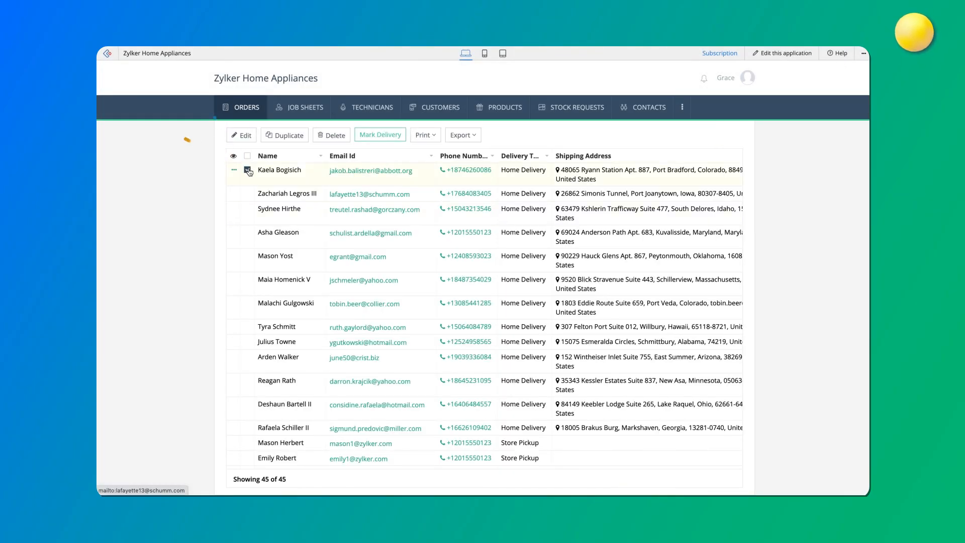
pyautogui.click(422, 140)
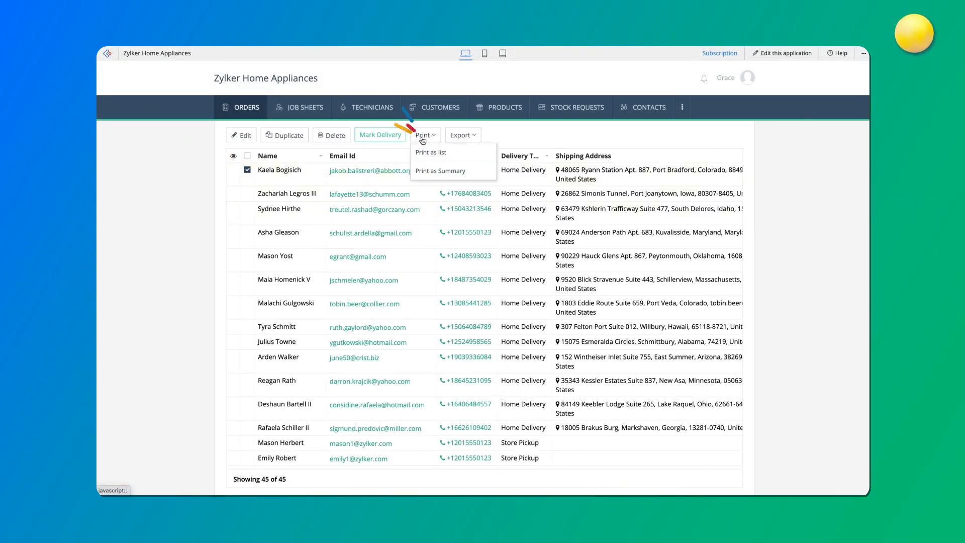
pyautogui.click(430, 176)
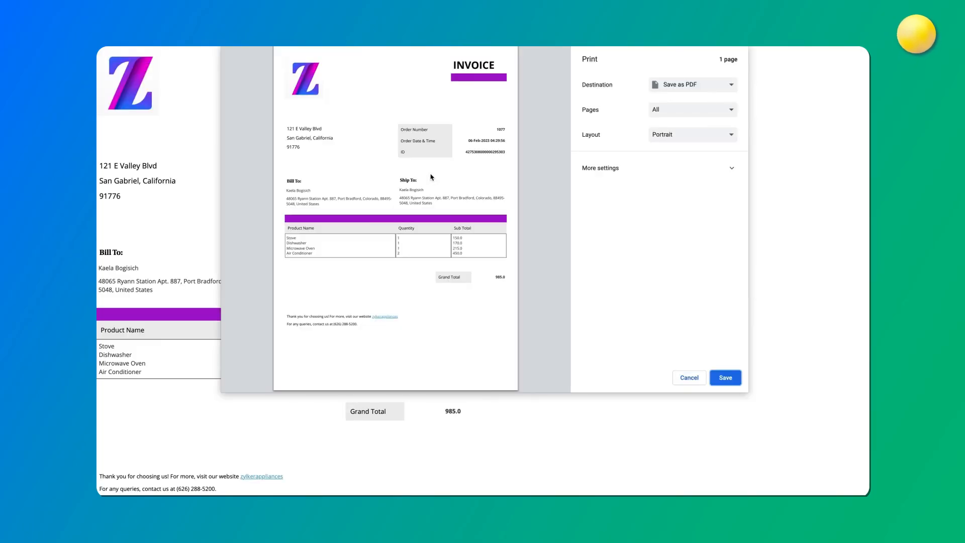
# - Expand the additional print settings and turn on headers and footers for the invoice printout
pyautogui.click(681, 168)
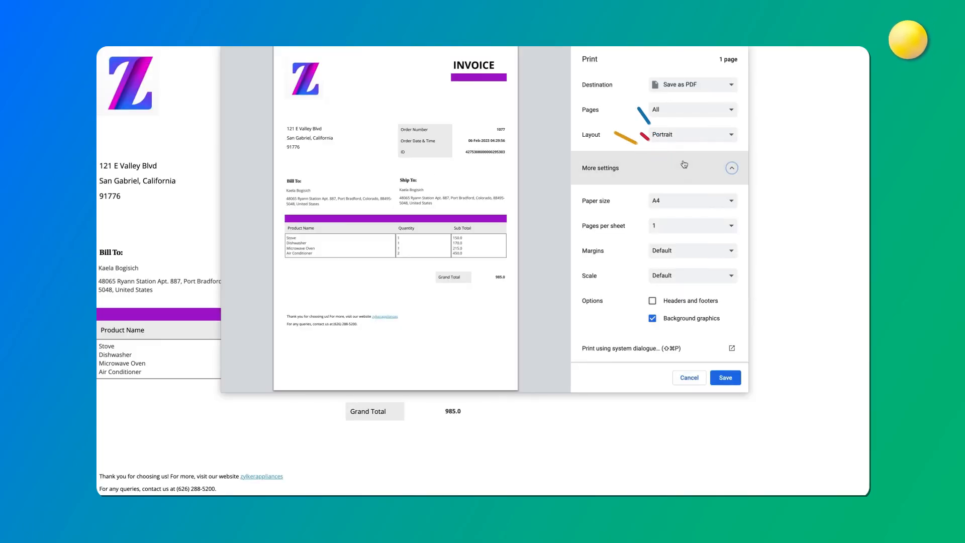
pyautogui.click(653, 318)
pyautogui.click(652, 318)
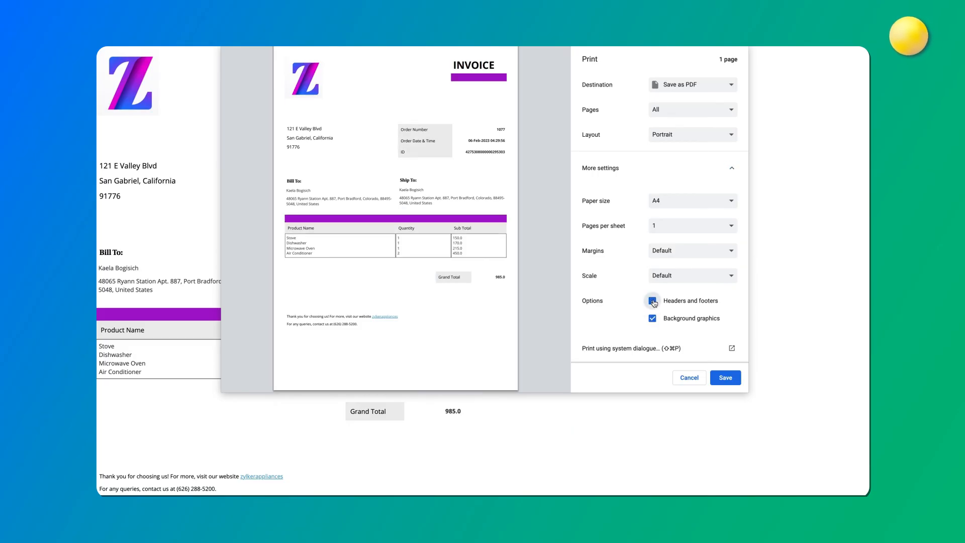
# - Save the printed order as a PDF file named Invoice
pyautogui.click(722, 379)
pyautogui.press('BackSpace')
pyautogui.write('Invoice')
pyautogui.click(535, 243)
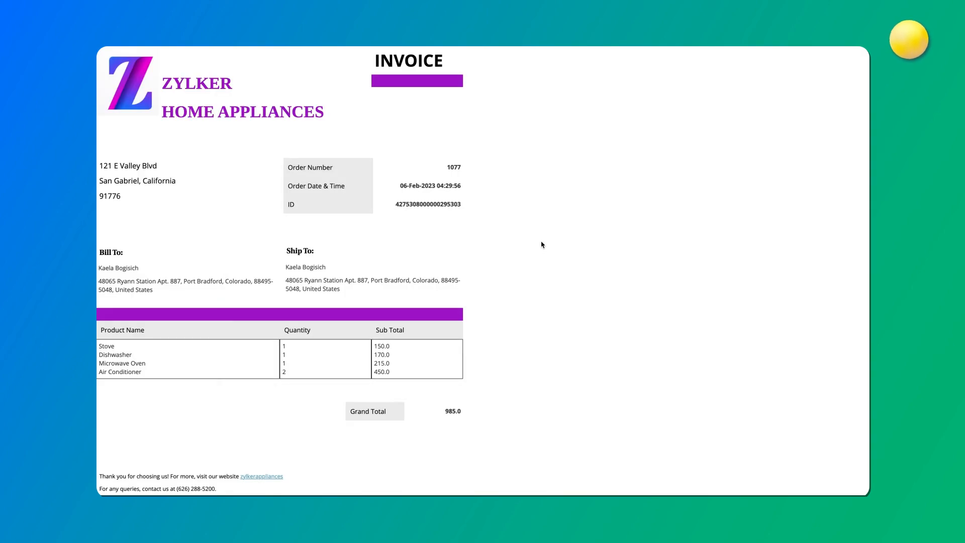